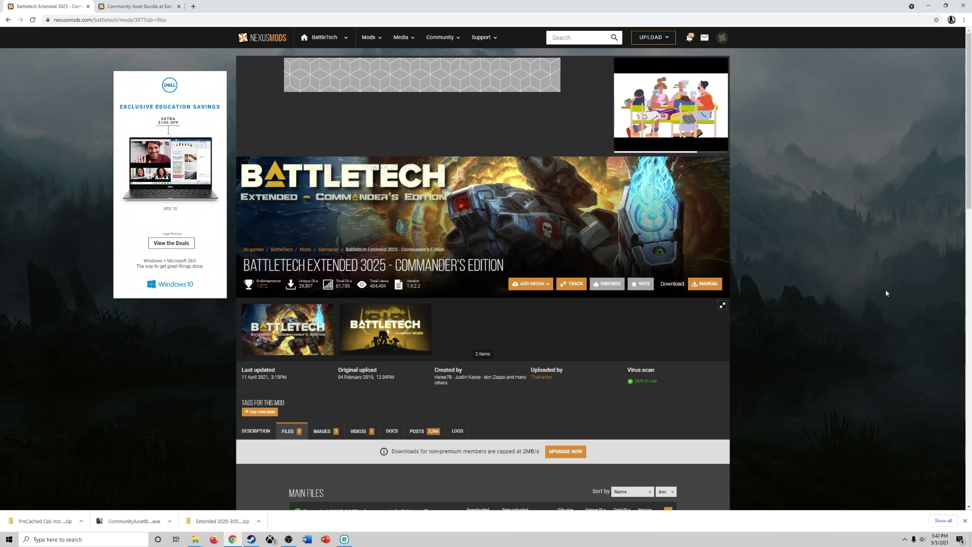
# Step: Search the BattleTech mods for "bex"
pyautogui.scroll(-1, 884, 198)
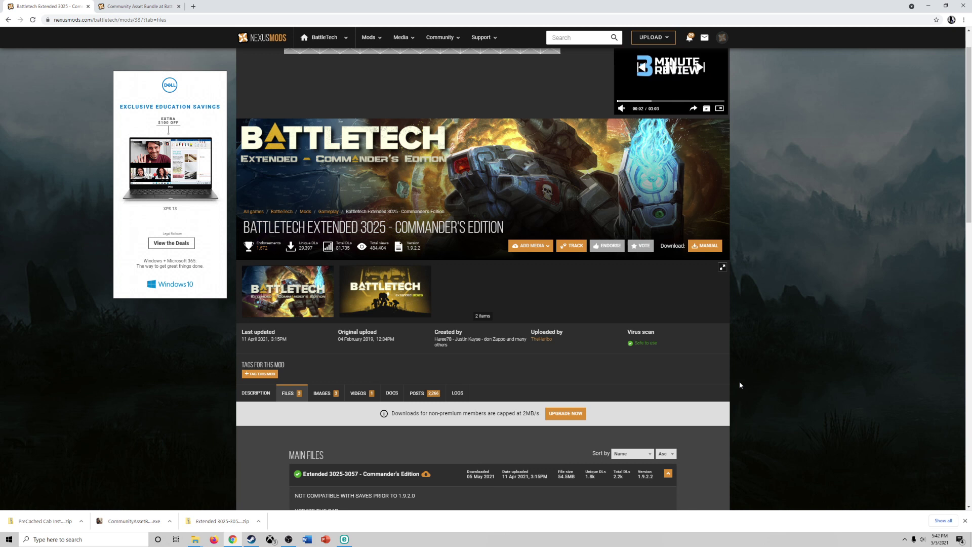
pyautogui.scroll(1, 569, 259)
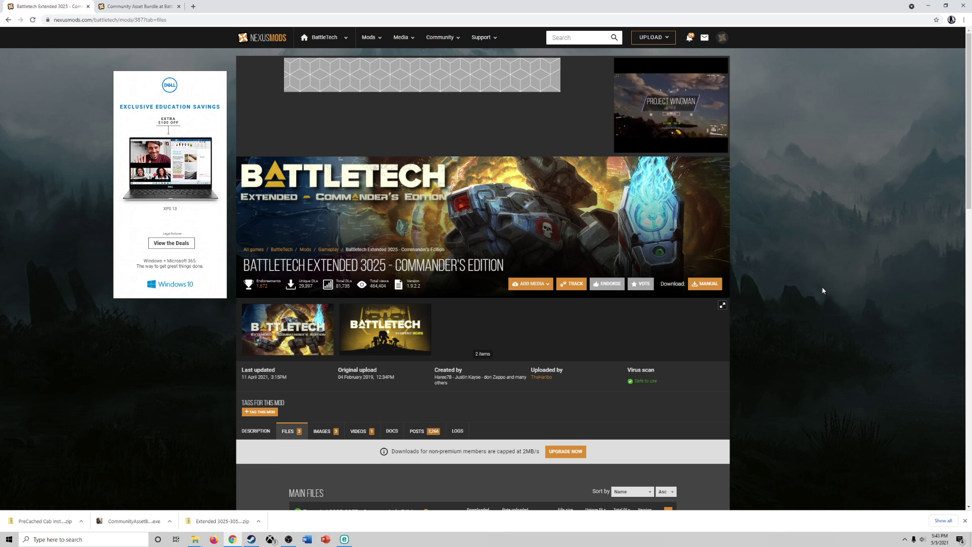
pyautogui.click(577, 37)
pyautogui.write('bex')
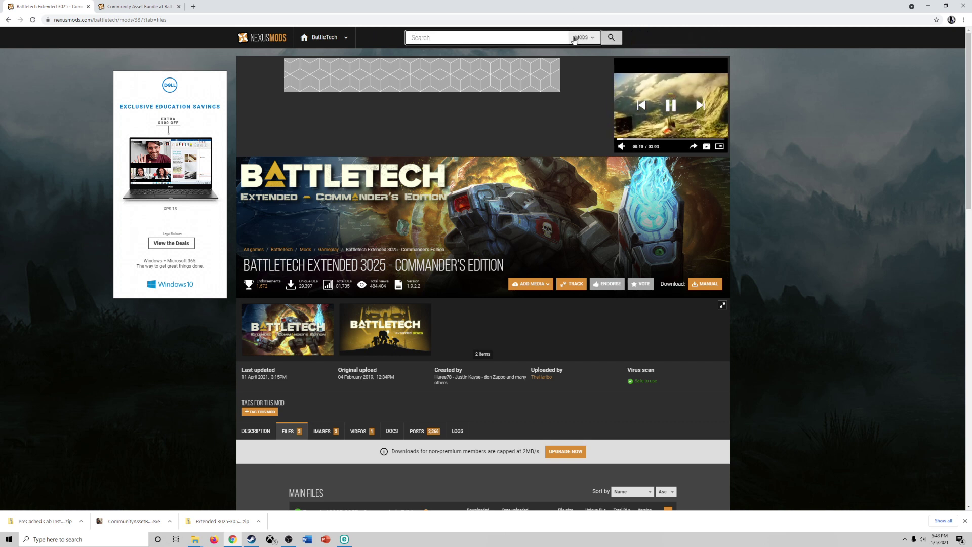
pyautogui.press('Return')
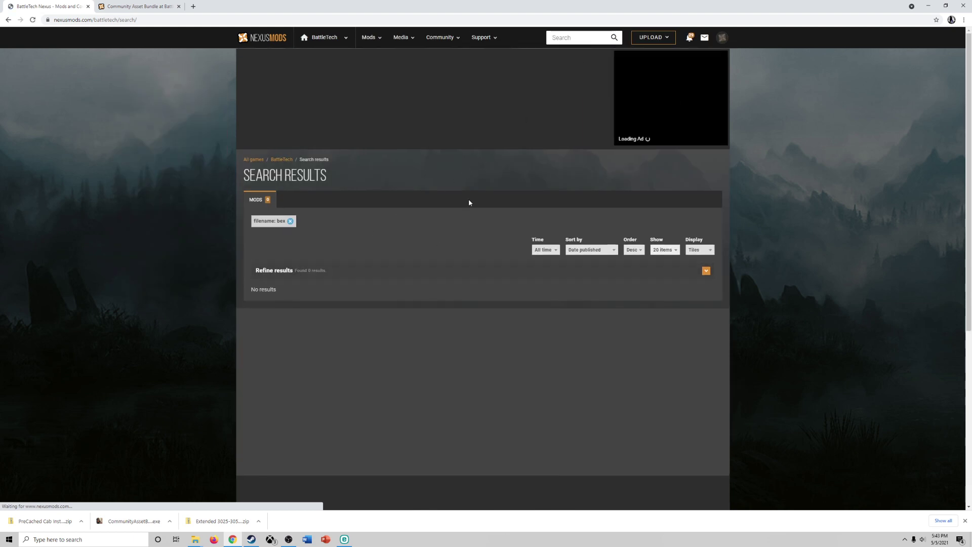
# Step: Search the BattleTech mods for "battletech extended" and open the Battletech Extended 3025 - Commander's Edition mod page
pyautogui.click(586, 40)
pyautogui.write('batt')
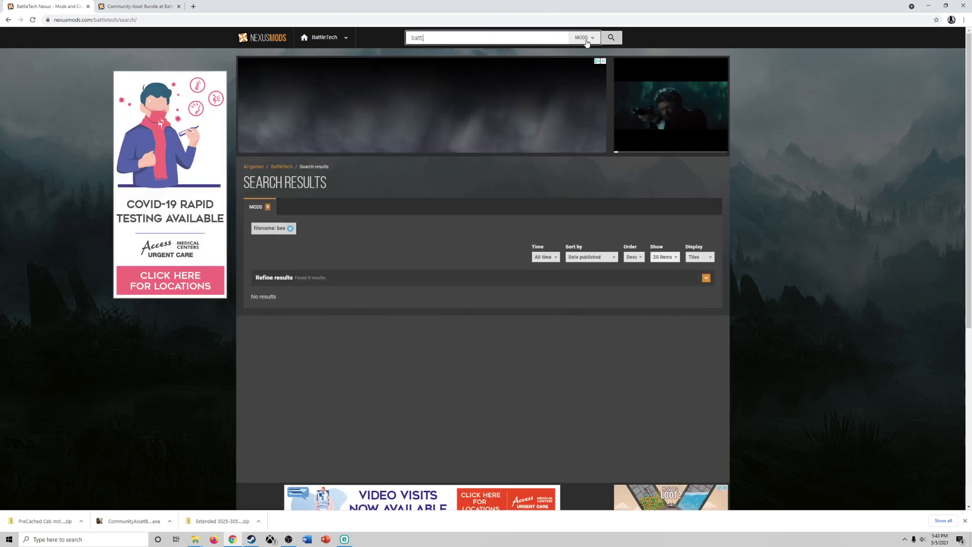
pyautogui.write('letech extended')
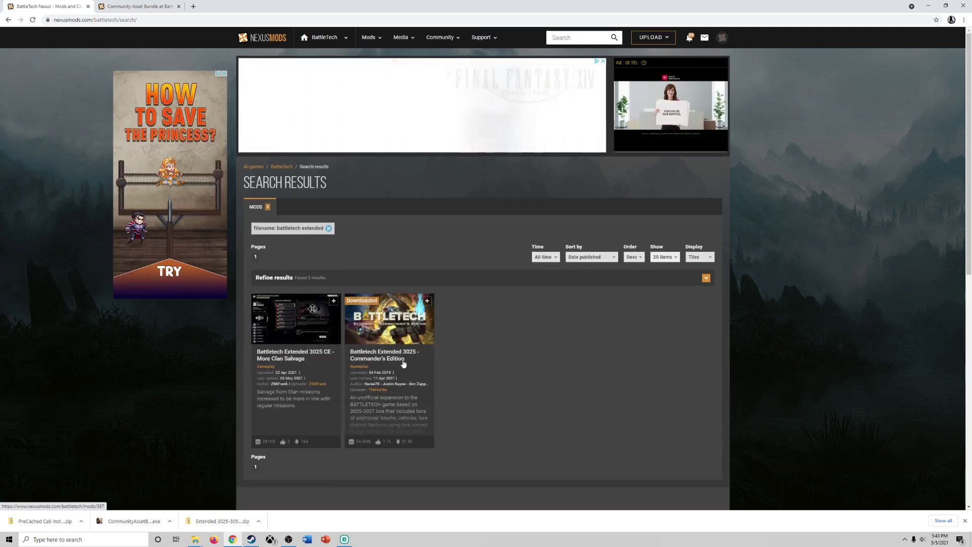
pyautogui.click(403, 359)
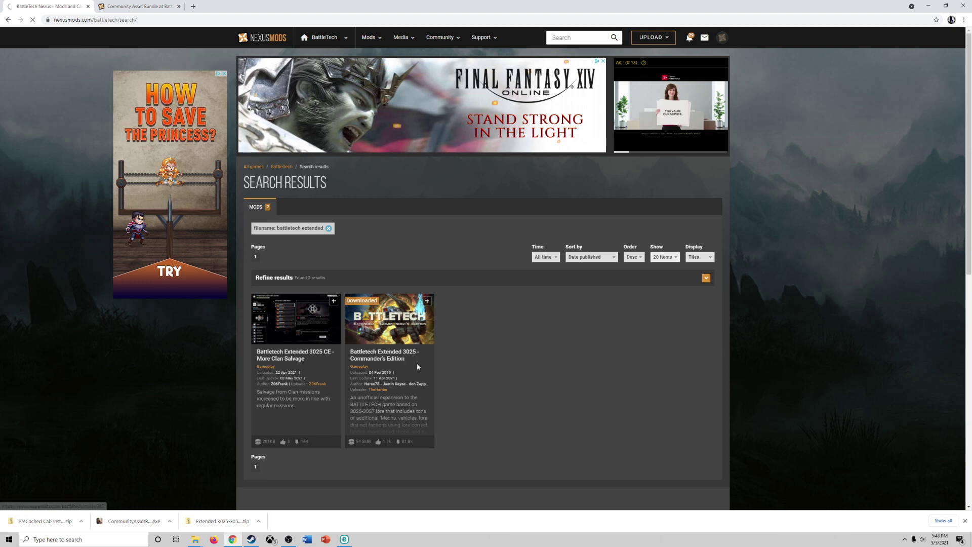
# Step: Show the mod's downloadable files and look through the main files on offer
pyautogui.scroll(-4, 476, 357)
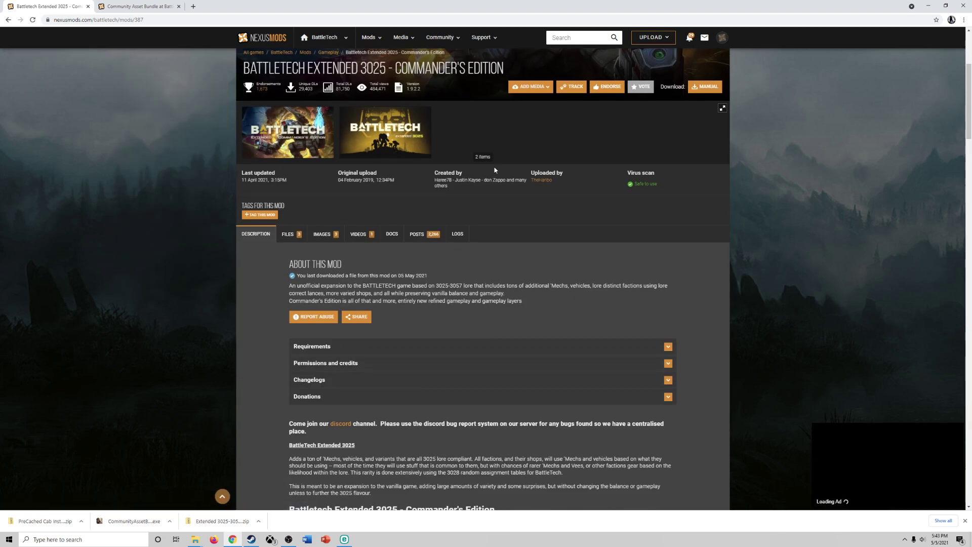
pyautogui.click(704, 86)
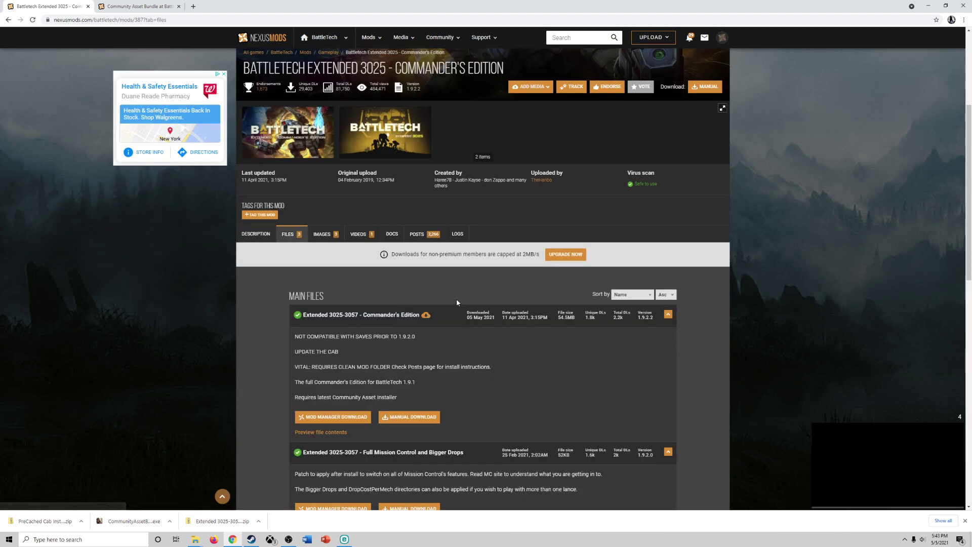
pyautogui.scroll(-2, 481, 298)
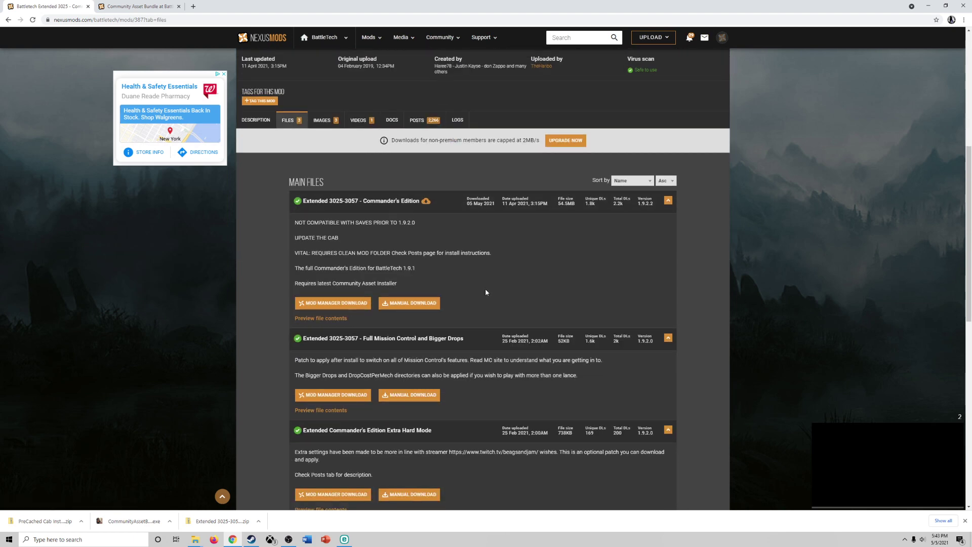
pyautogui.scroll(-4, 541, 283)
pyautogui.scroll(5, 549, 301)
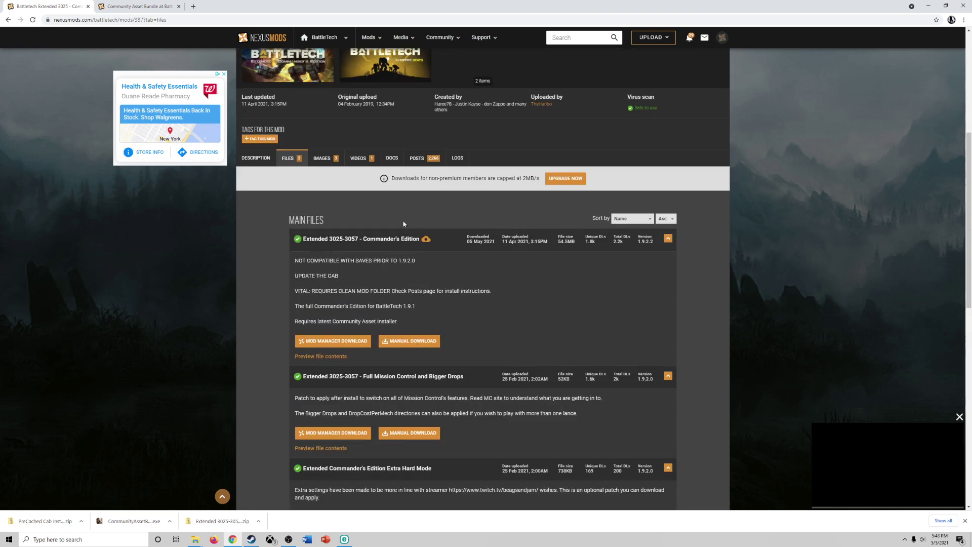
# Step: Open the mod's description and read the Commander's Edition feature list
pyautogui.click(270, 159)
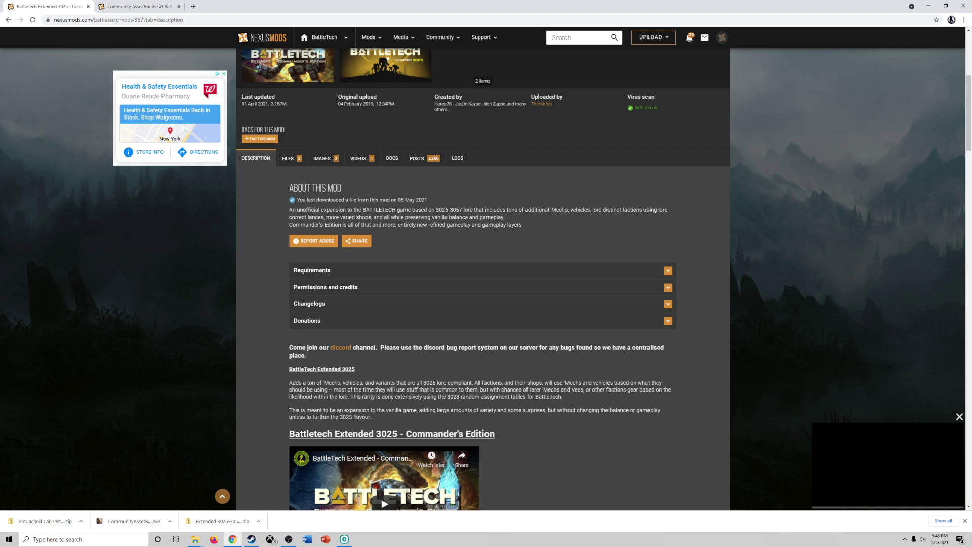
pyautogui.scroll(-3, 512, 310)
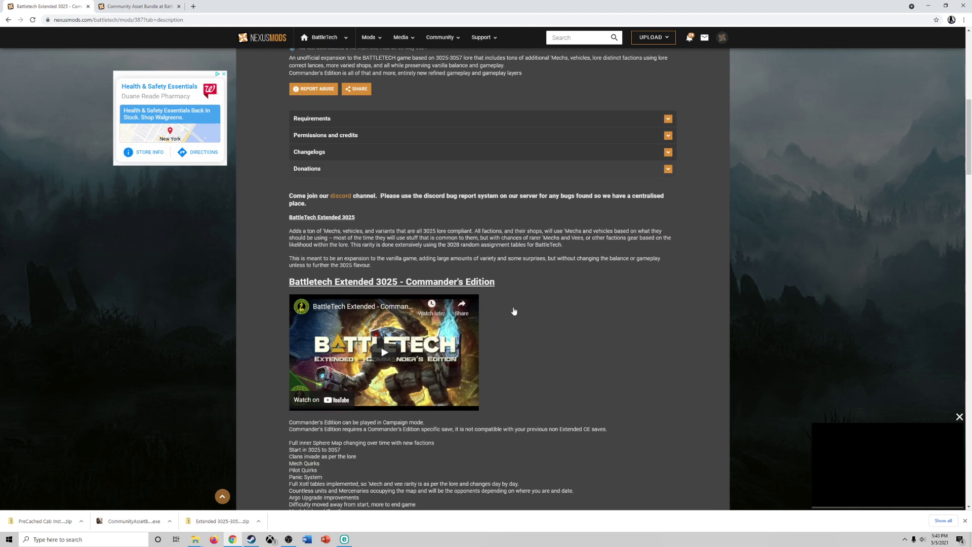
pyautogui.scroll(-2, 546, 311)
pyautogui.scroll(-1, 545, 312)
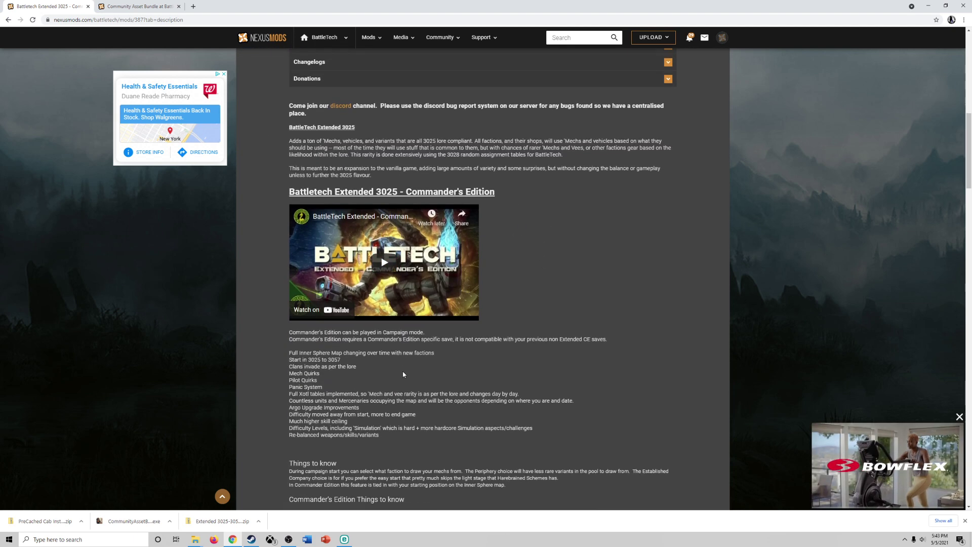
pyautogui.moveTo(290, 287); pyautogui.dragTo(358, 315)
pyautogui.click(364, 302)
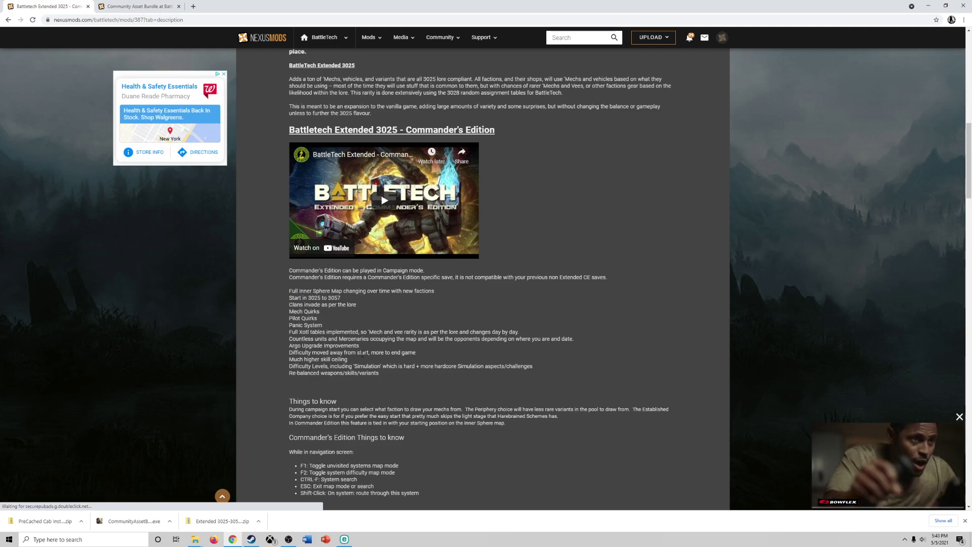
# Step: Return to the mod's file list and examine the notes for the Extended 3025-3057 - Commander's Edition file
pyautogui.scroll(3, 409, 353)
pyautogui.scroll(6, 408, 353)
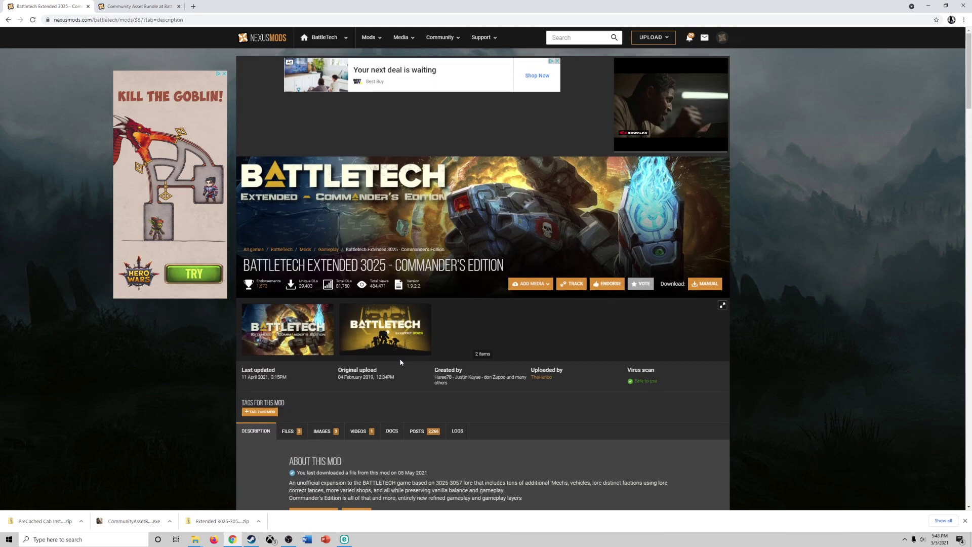
pyautogui.scroll(-2, 396, 204)
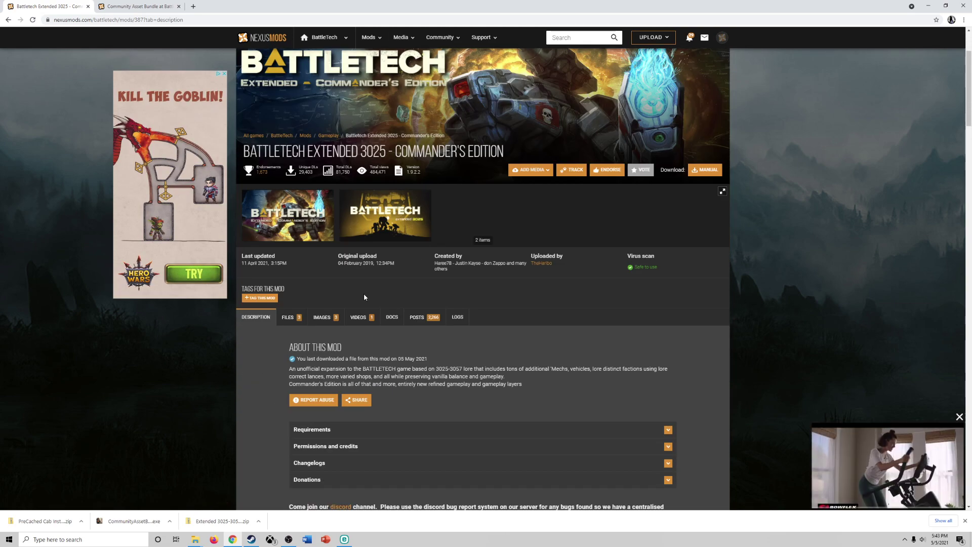
pyautogui.click(292, 316)
pyautogui.scroll(-4, 386, 327)
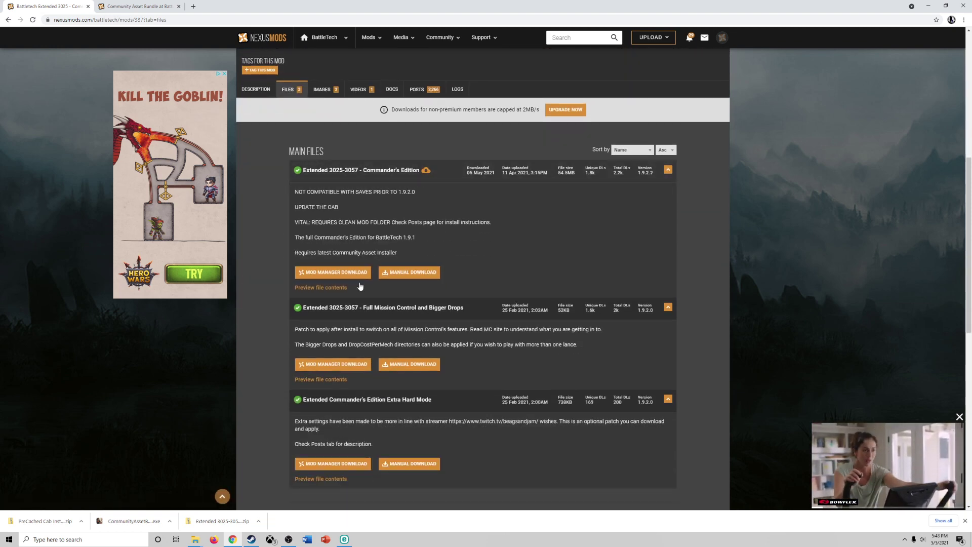
pyautogui.scroll(-1, 430, 228)
pyautogui.scroll(1, 441, 294)
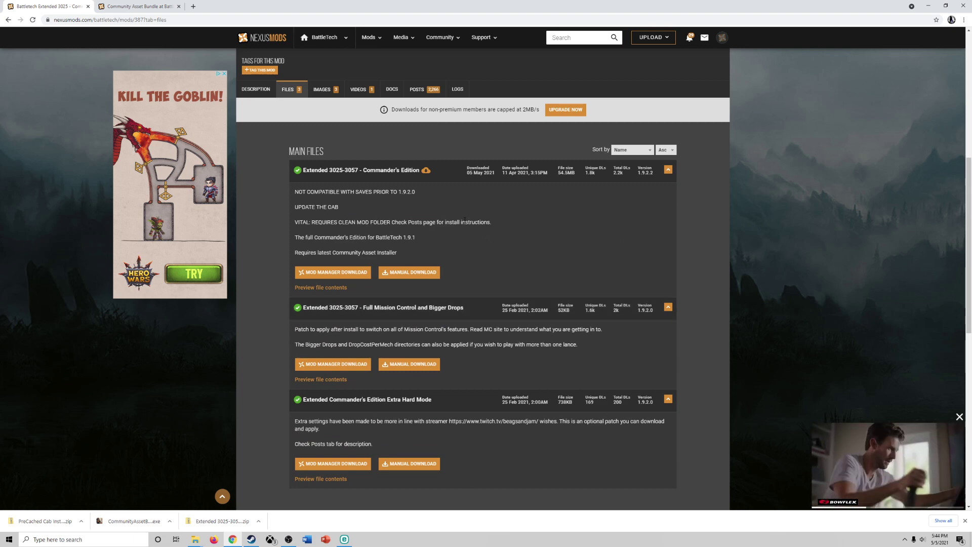
pyautogui.scroll(2, 451, 189)
pyautogui.scroll(-1, 353, 243)
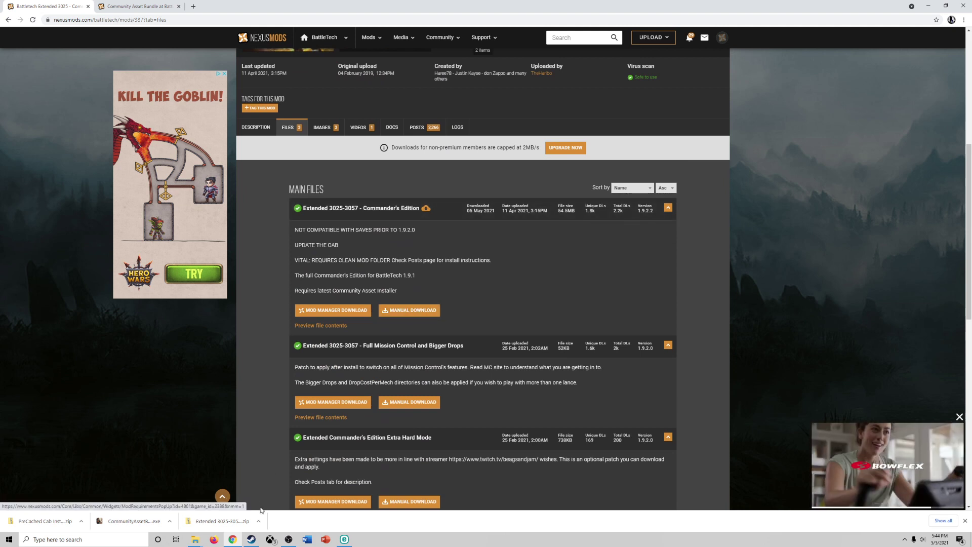
# Step: Bring up the BEX Files folder, minimize the browser and show the actions available for the Extended 3025-3057 - Commander's Edition archive
pyautogui.moveTo(194, 541)
pyautogui.click(180, 514)
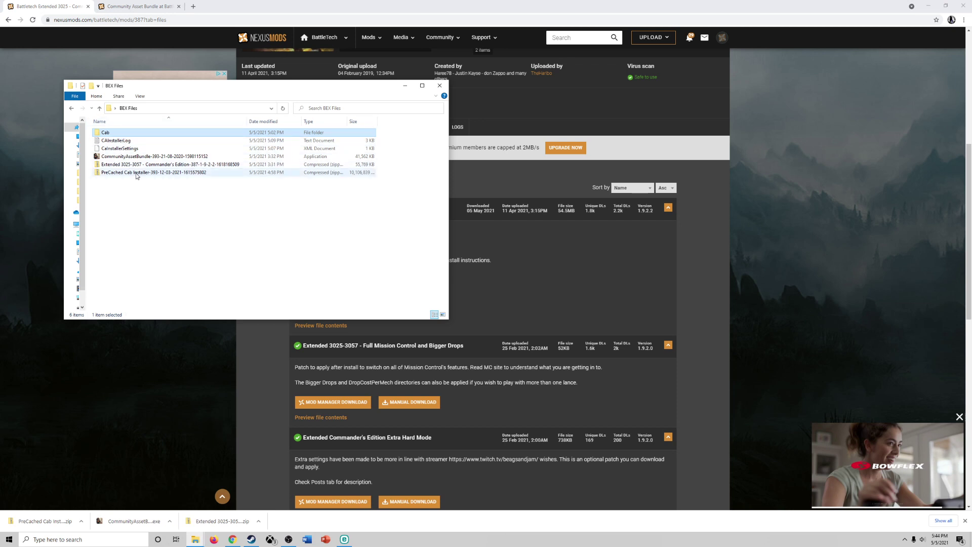
pyautogui.click(151, 166)
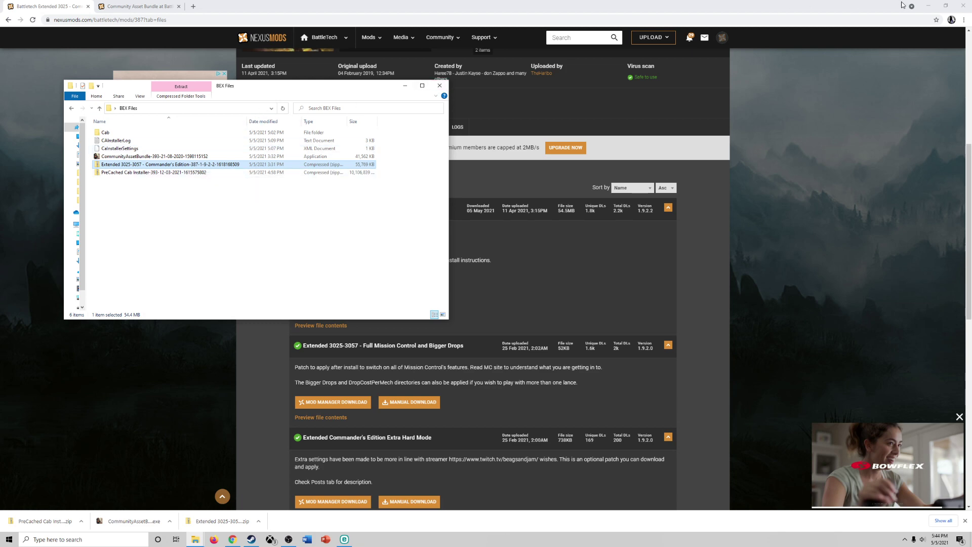
pyautogui.click(930, 7)
pyautogui.click(930, 7)
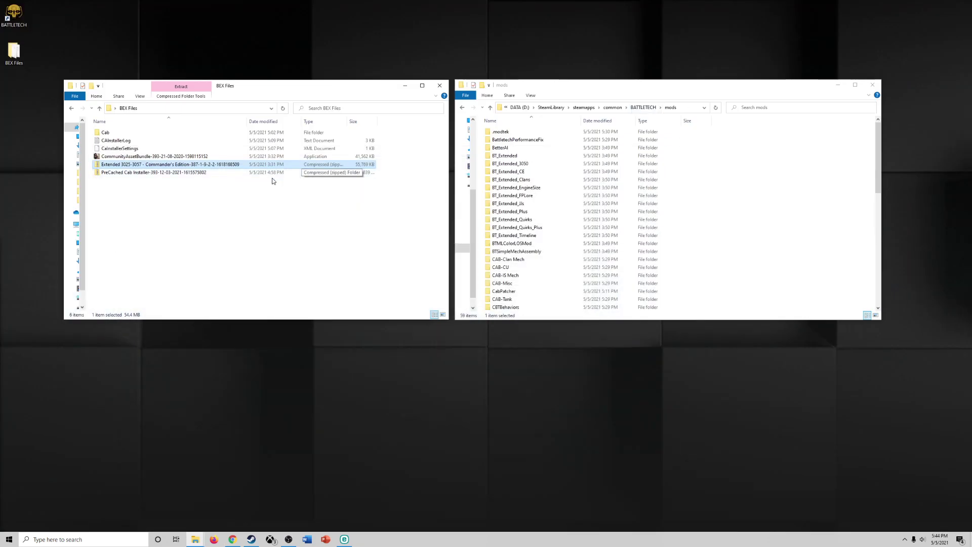
pyautogui.rightClick(209, 168)
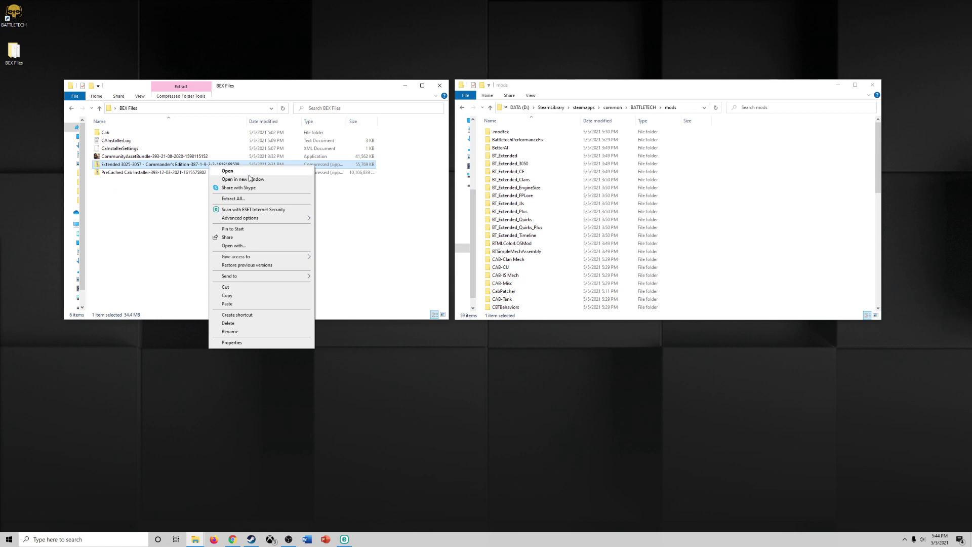
pyautogui.click(369, 206)
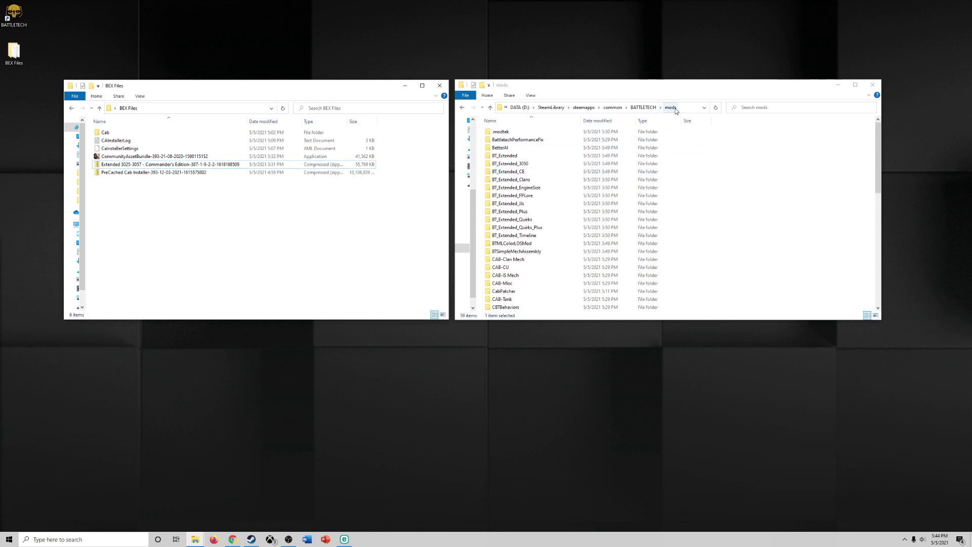
# Step: Go up to the BATTLETECH game folder in File Explorer and reopen its mods folder to view the contents
pyautogui.click(648, 108)
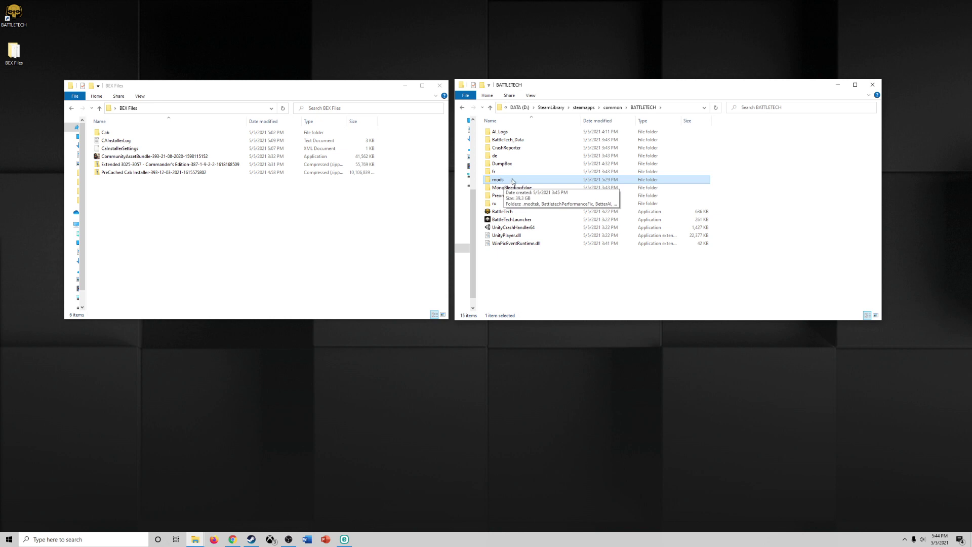
pyautogui.doubleClick(498, 180)
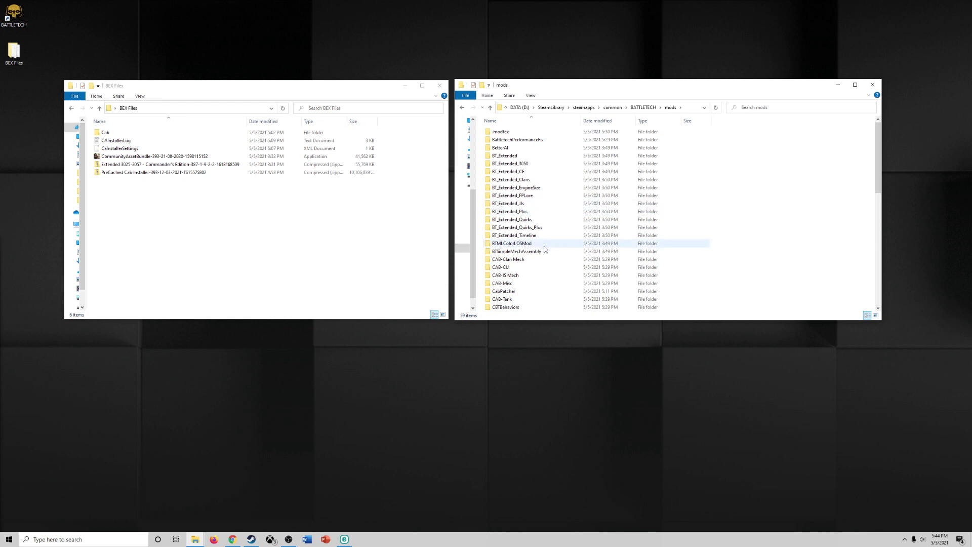
pyautogui.click(233, 539)
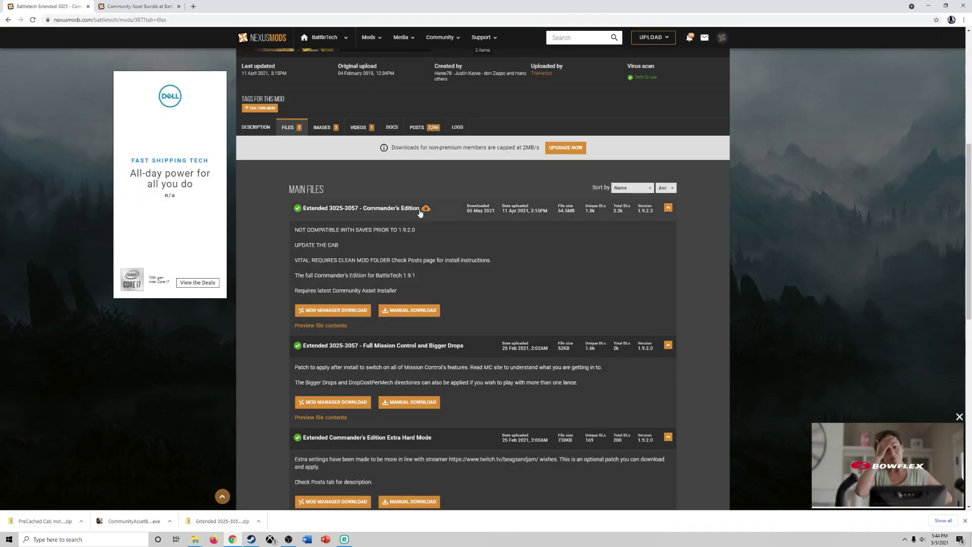
pyautogui.click(232, 539)
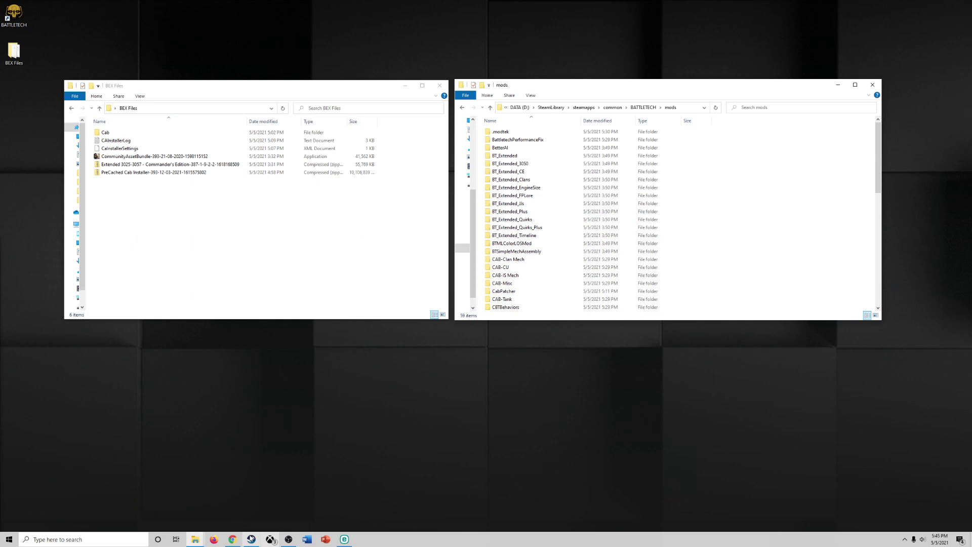
# Step: Switch to Chrome and open the required Community Asset Bundle page from the Commander's Edition download notice
pyautogui.click(233, 539)
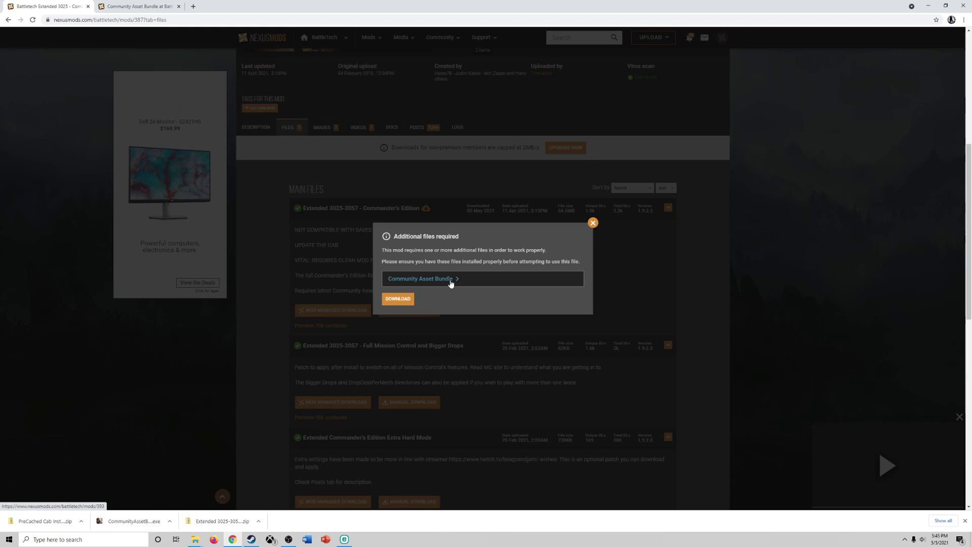
pyautogui.click(451, 282)
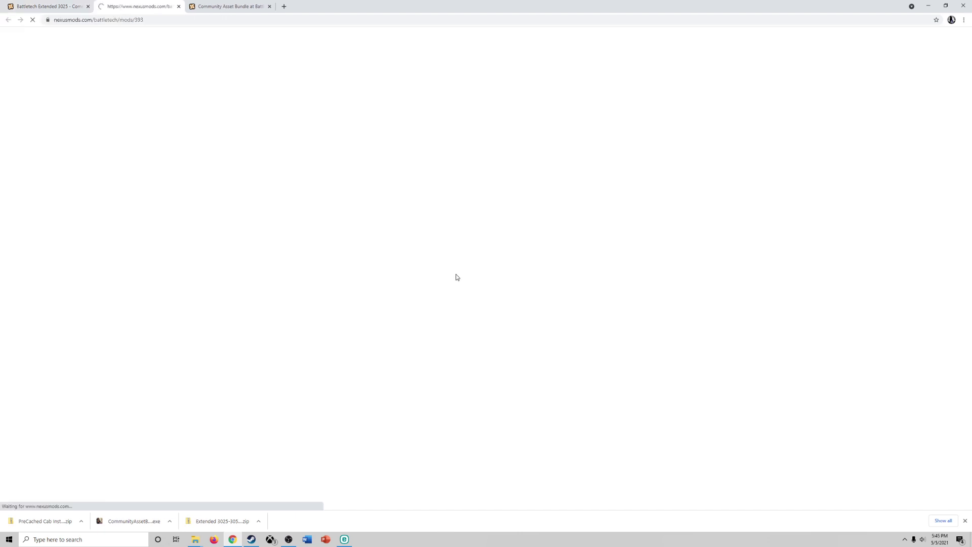
pyautogui.scroll(-5, 571, 297)
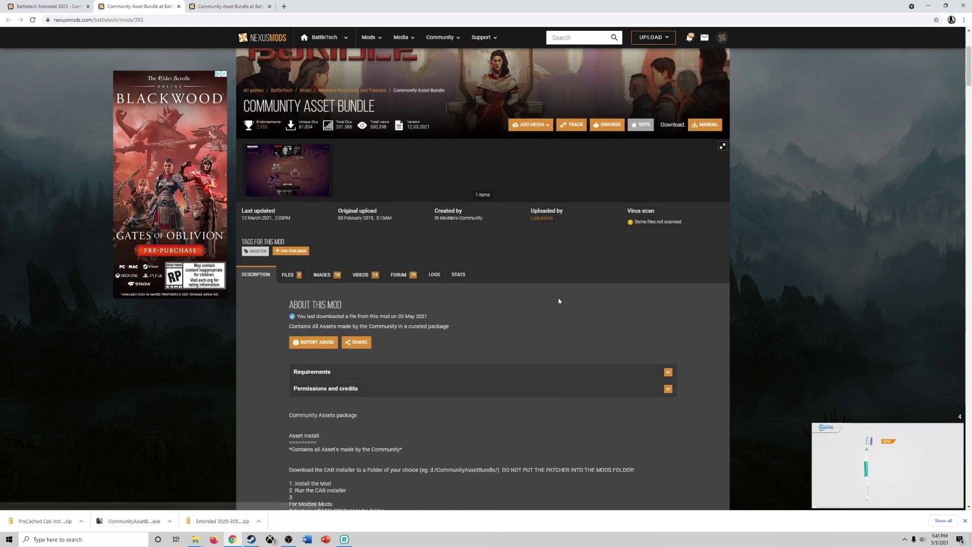
pyautogui.scroll(-2, 583, 388)
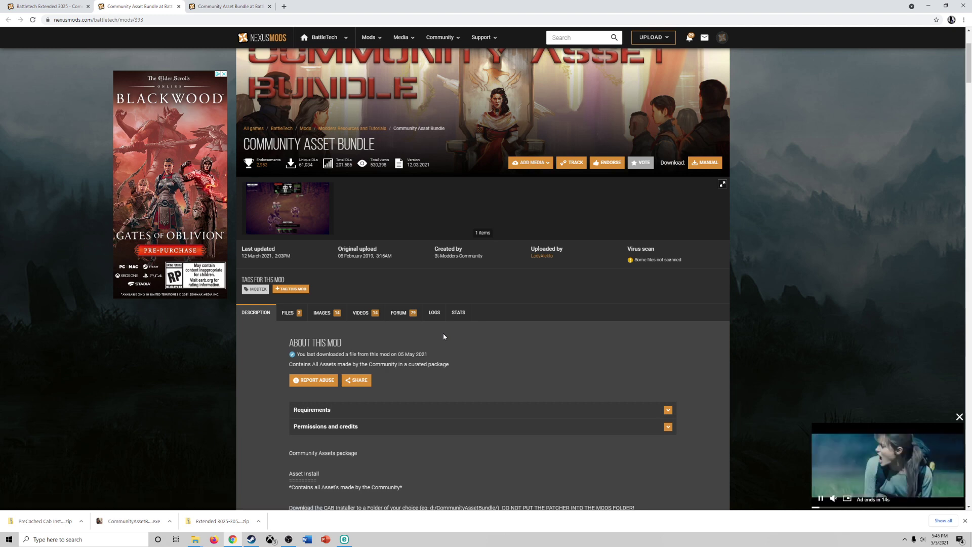
# Step: Show the Community Asset Bundle's files and examine the CommunityAssetBundle and PreCached Cab Installer entries
pyautogui.click(290, 313)
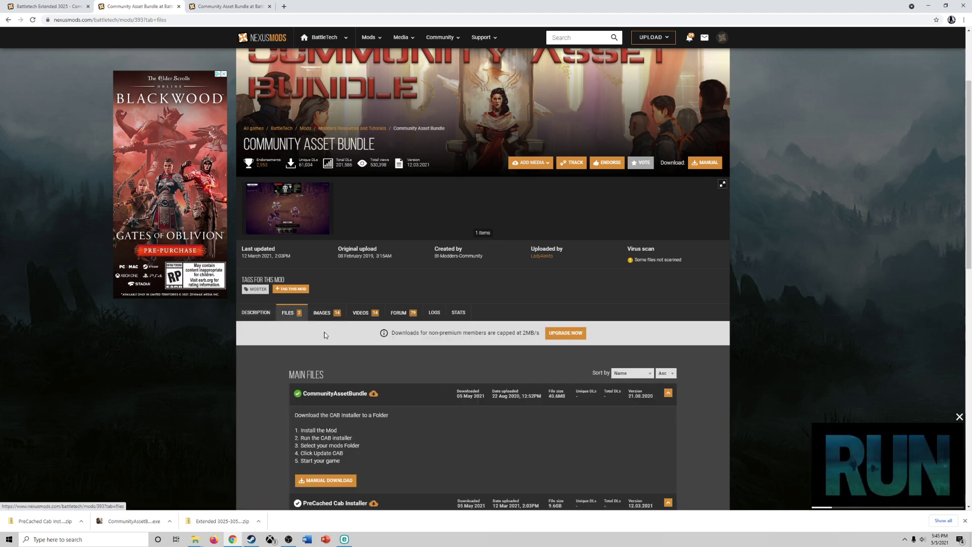
pyautogui.scroll(-5, 445, 363)
pyautogui.scroll(1, 456, 372)
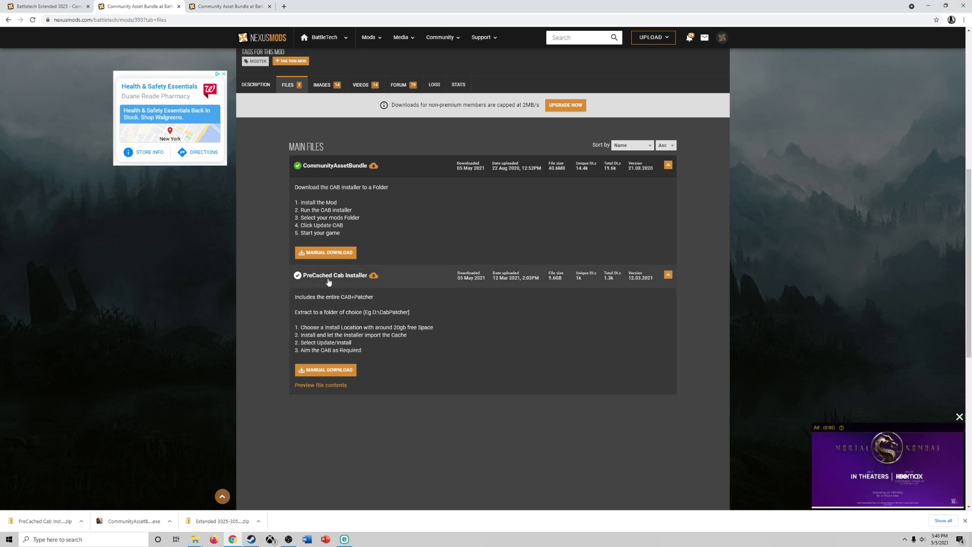
# Step: Minimize the browser, open the extracted PreCached Cab Installer folder inside Cab, and view the actions available for the CAB-Precached-12.03.2021 application
pyautogui.click(924, 5)
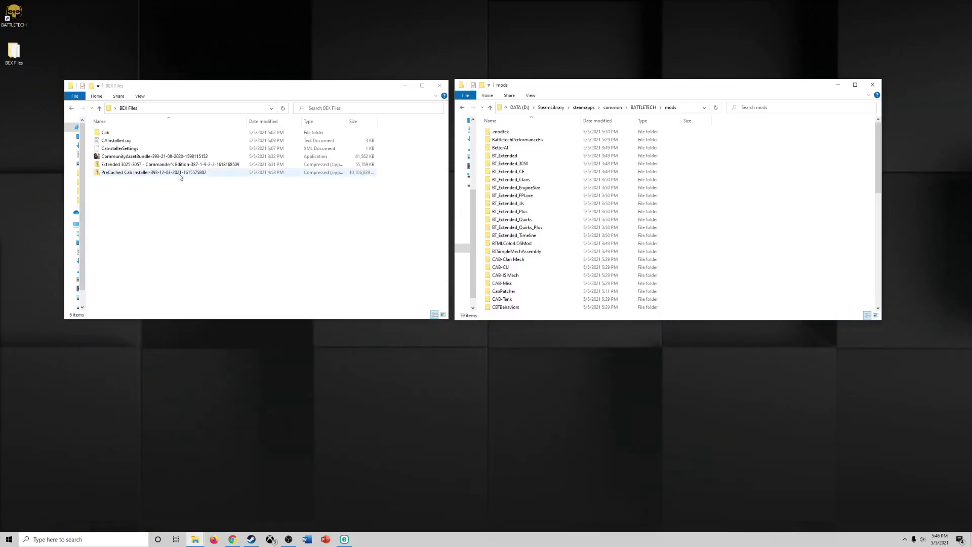
pyautogui.click(112, 173)
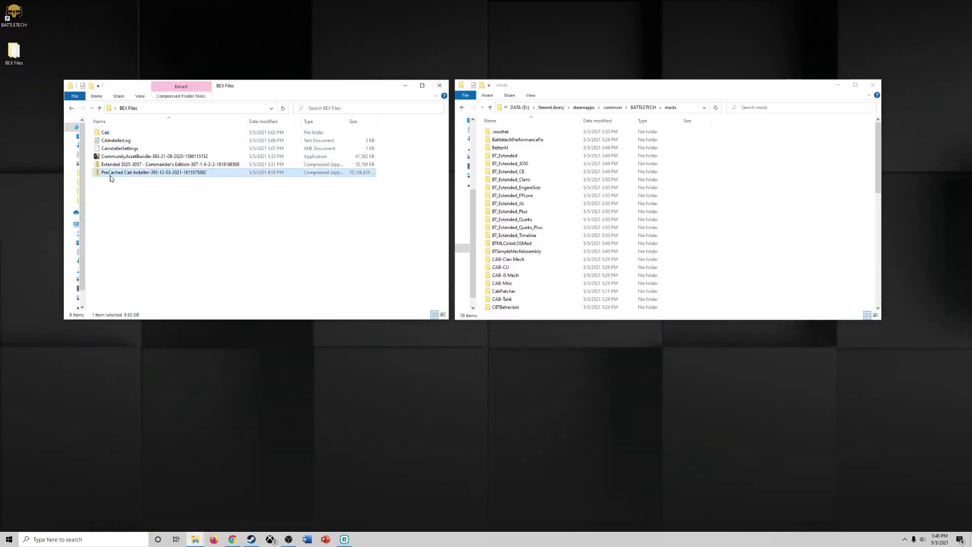
pyautogui.doubleClick(107, 132)
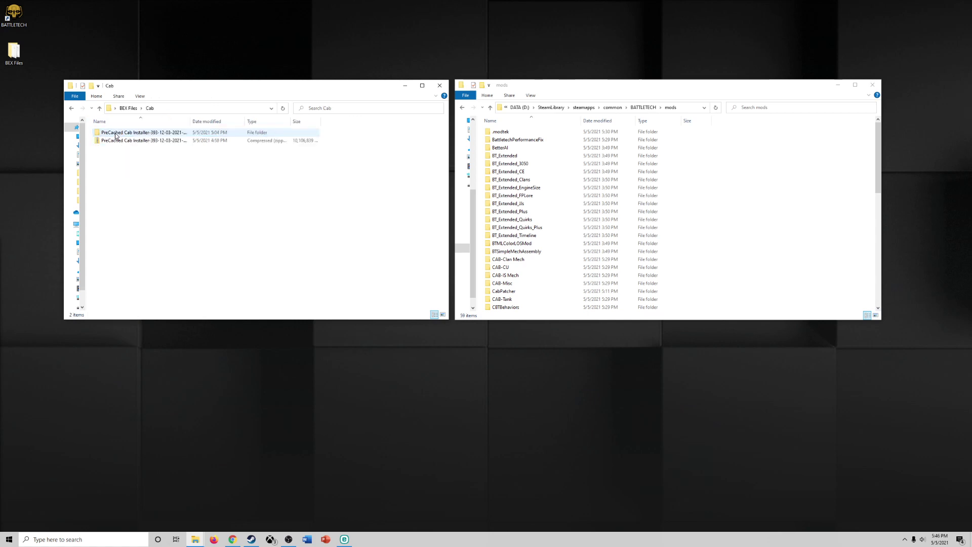
pyautogui.doubleClick(152, 133)
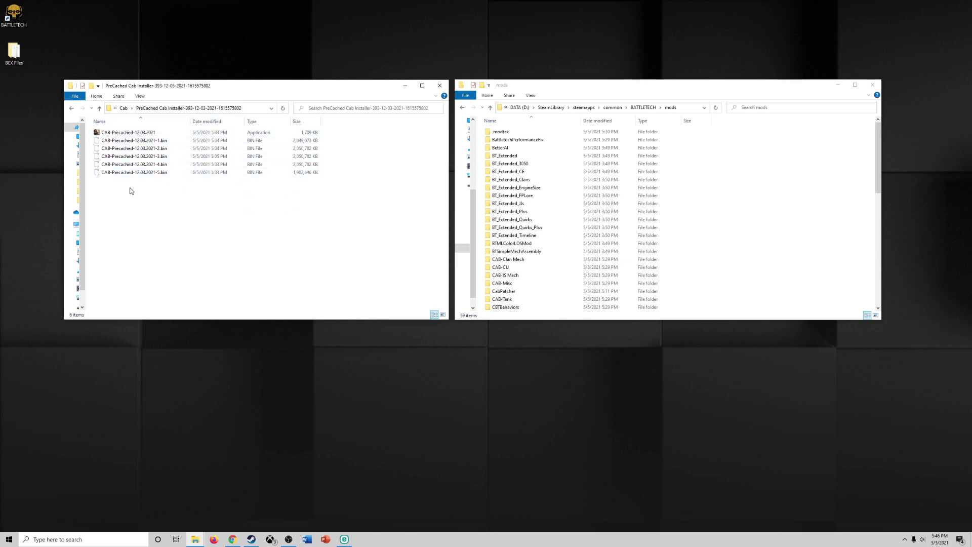
pyautogui.rightClick(127, 136)
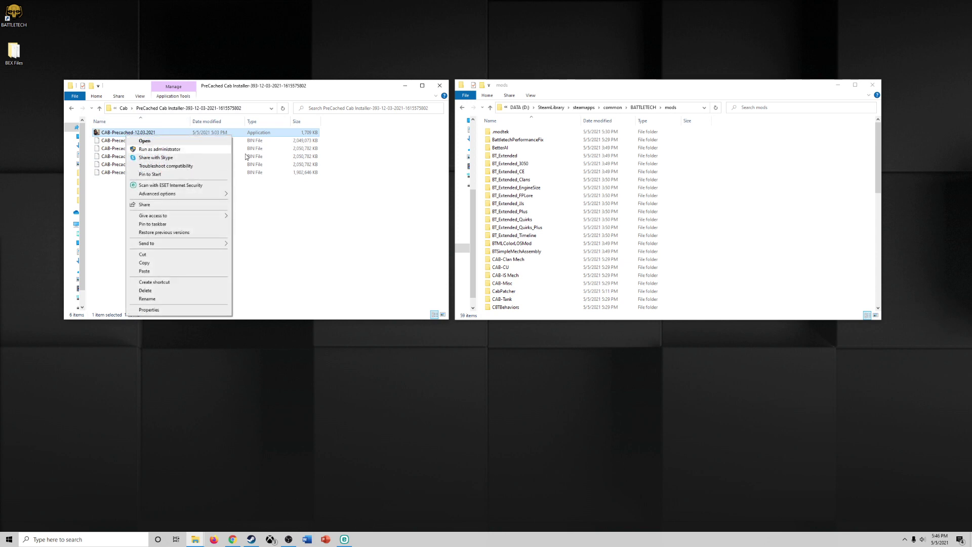
pyautogui.click(313, 227)
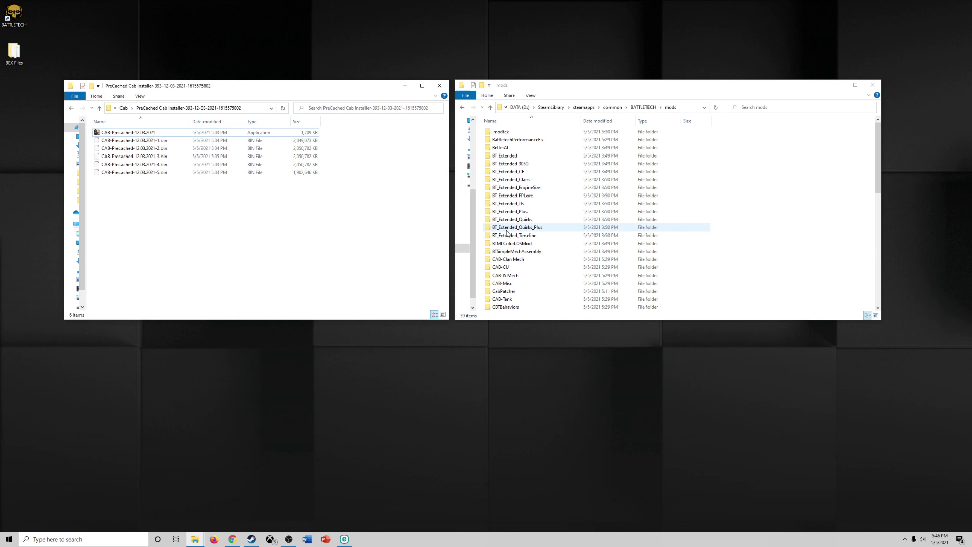
# Step: Find the CabPatcher folder in the BATTLETECH mods folder and open it
pyautogui.click(554, 235)
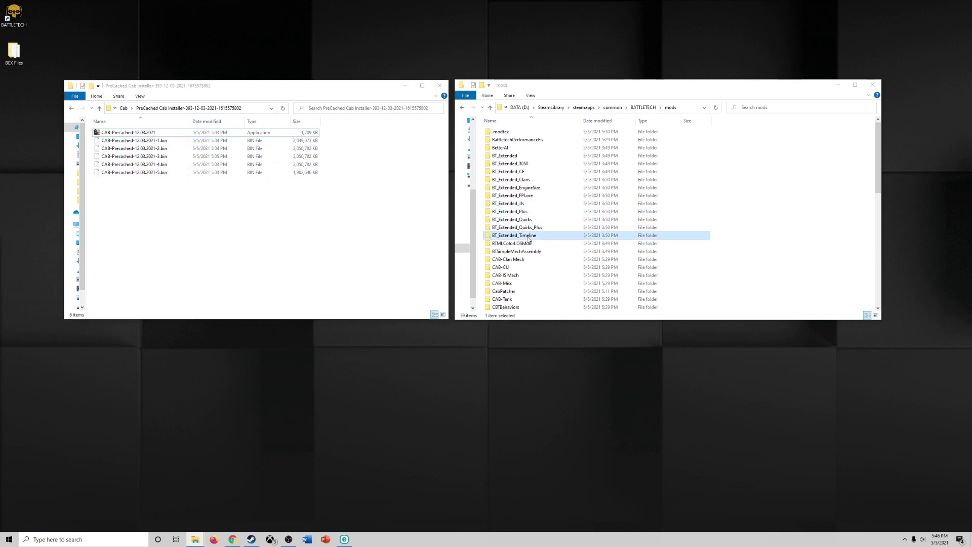
pyautogui.scroll(-3, 563, 241)
pyautogui.scroll(-1, 562, 242)
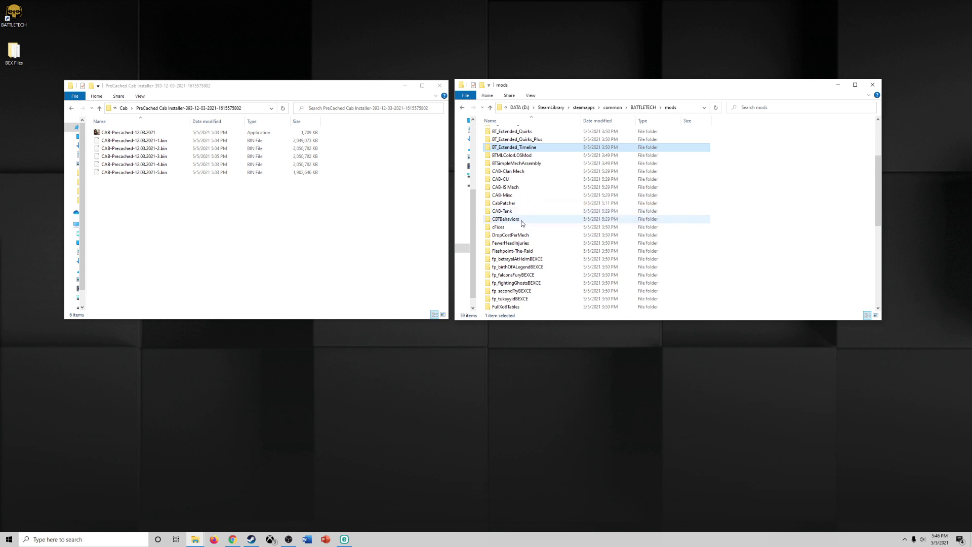
pyautogui.click(532, 203)
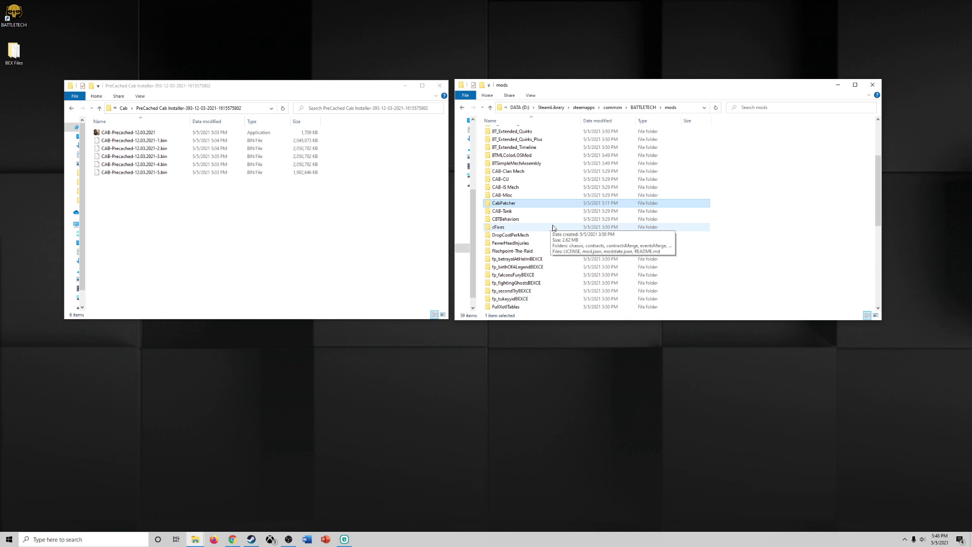
pyautogui.doubleClick(544, 204)
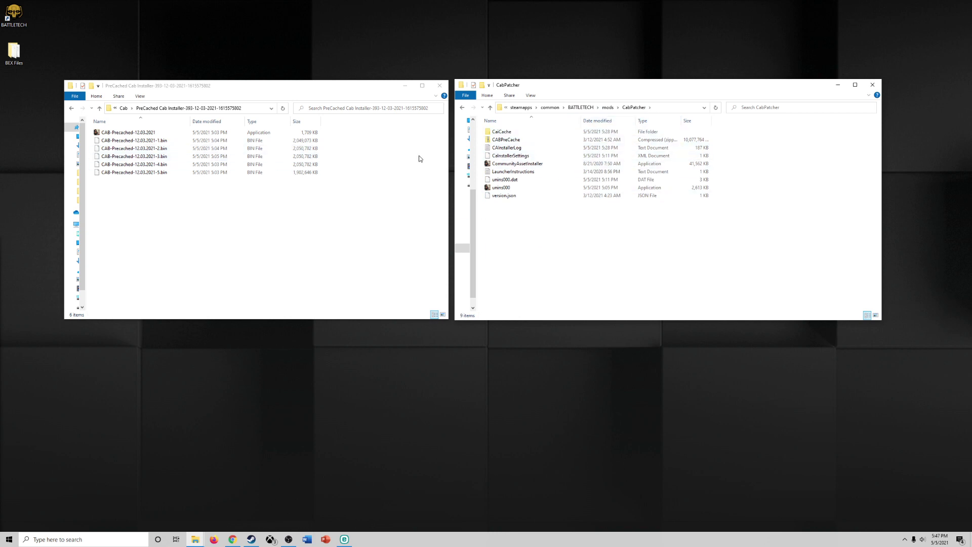
# Step: Run the CAB-Precached-12.03.2021 installer as administrator, continue past the license agreement to the destination choice, and cancel the setup
pyautogui.rightClick(154, 135)
pyautogui.click(325, 232)
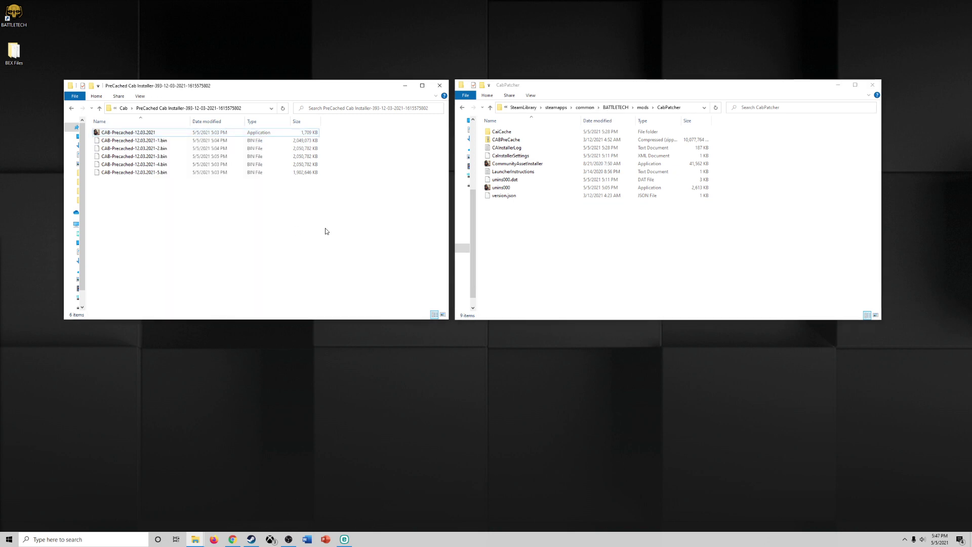
pyautogui.click(157, 133)
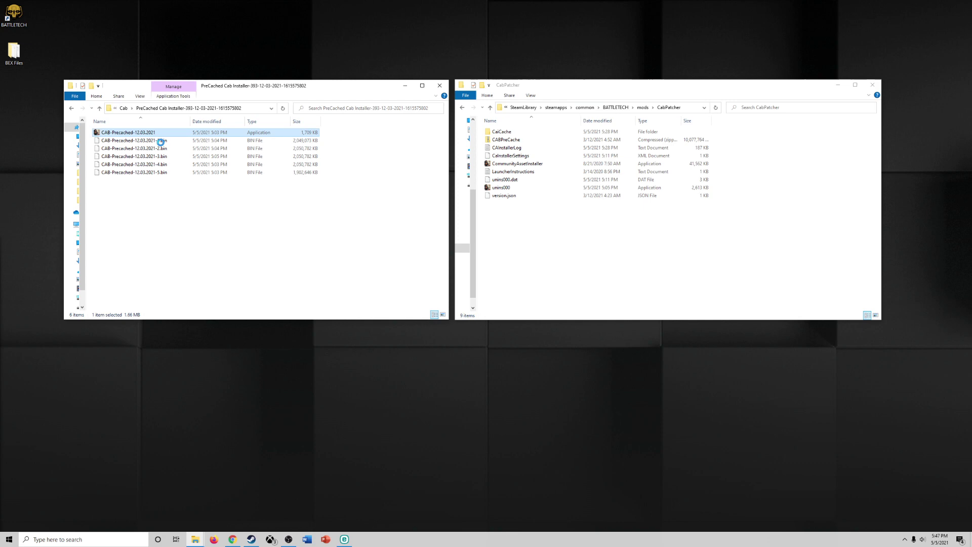
pyautogui.rightClick(145, 134)
pyautogui.click(208, 148)
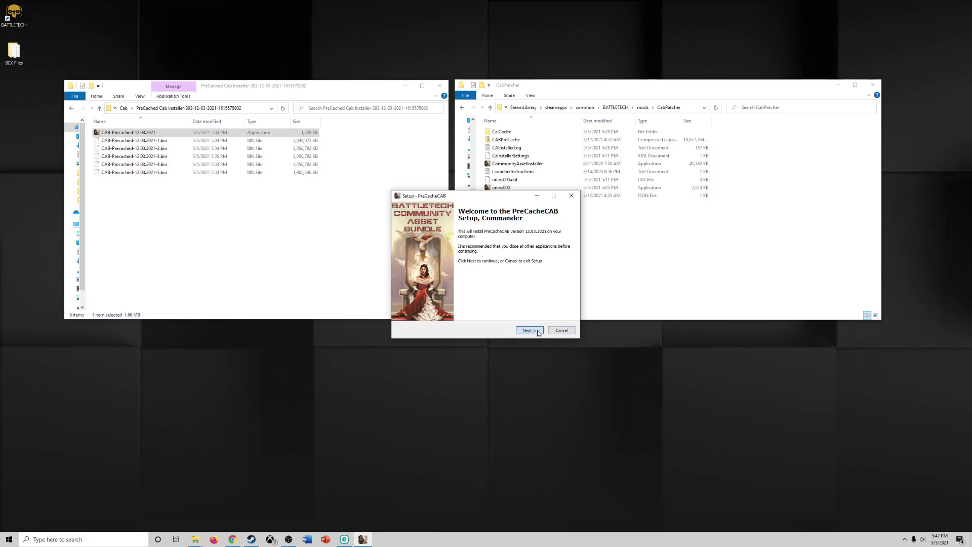
pyautogui.click(529, 330)
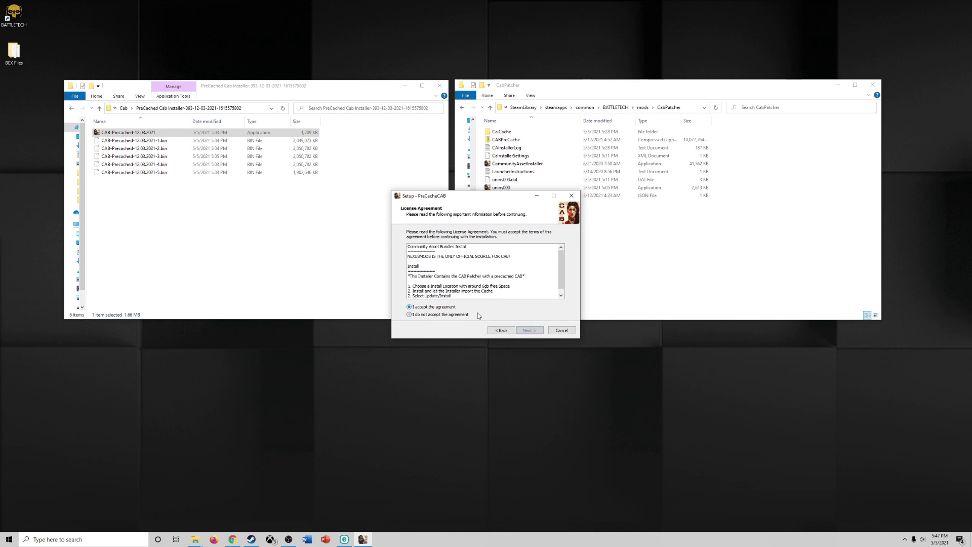
pyautogui.click(528, 330)
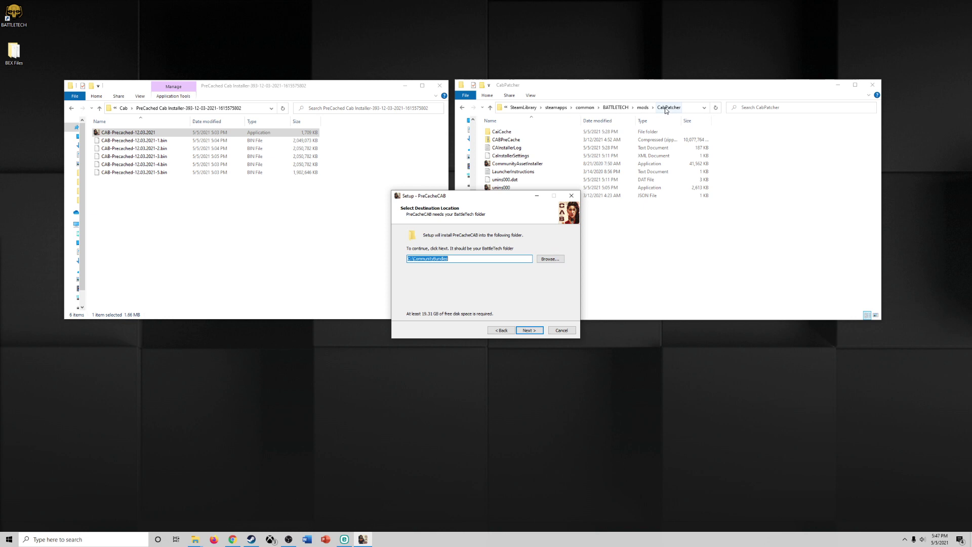
pyautogui.click(561, 331)
pyautogui.click(514, 310)
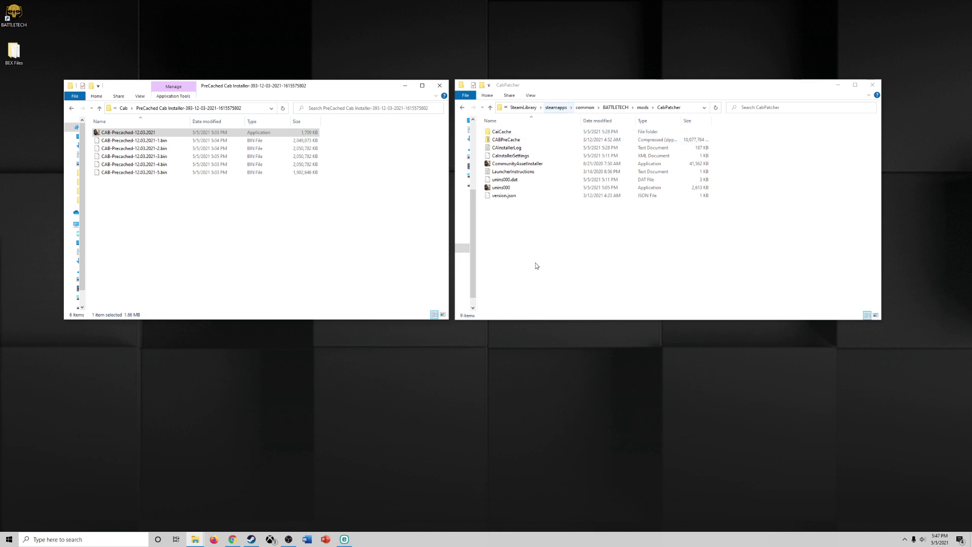
# Step: Go back to BEX Files, select the Extended 3025-3057 - Commander's Edition archive, and return the CabPatcher window to the mods folder
pyautogui.click(569, 236)
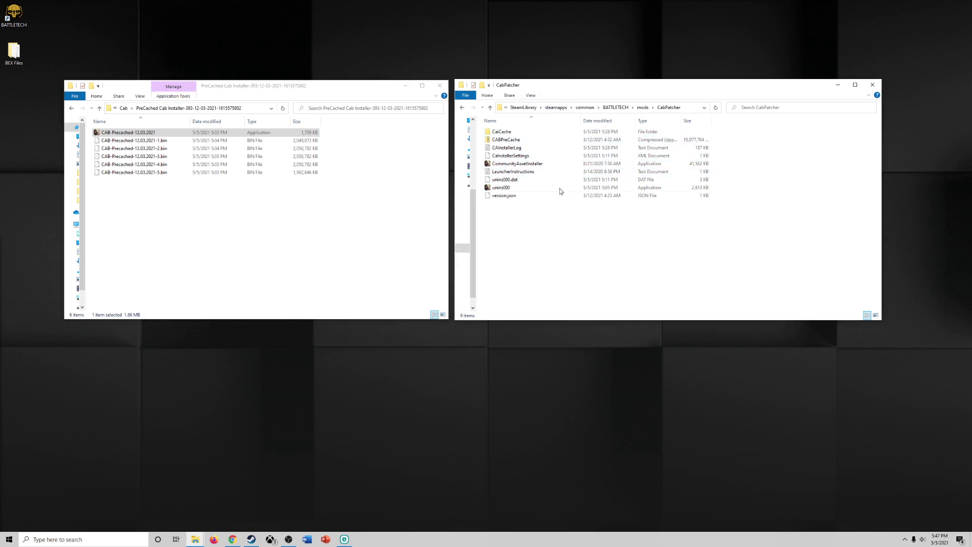
pyautogui.click(487, 164)
pyautogui.click(123, 108)
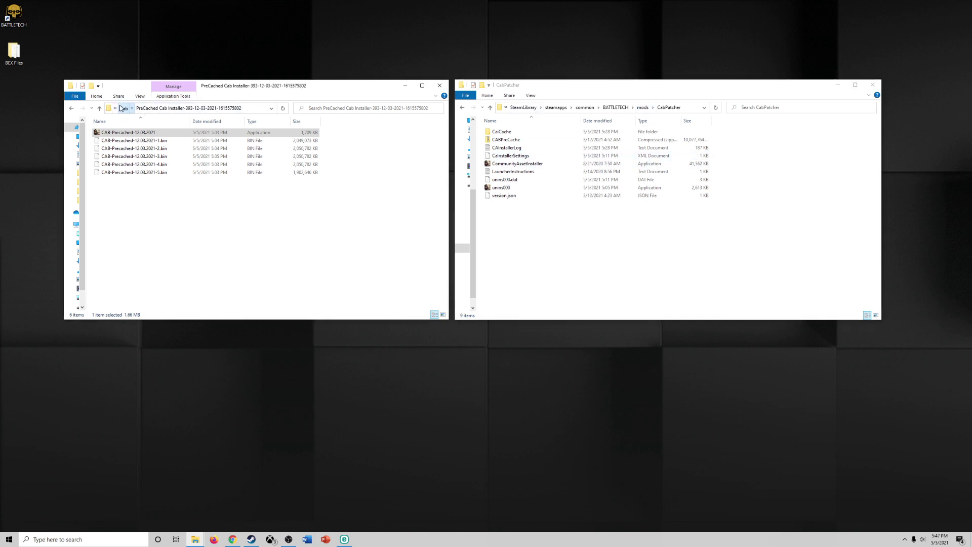
pyautogui.click(125, 108)
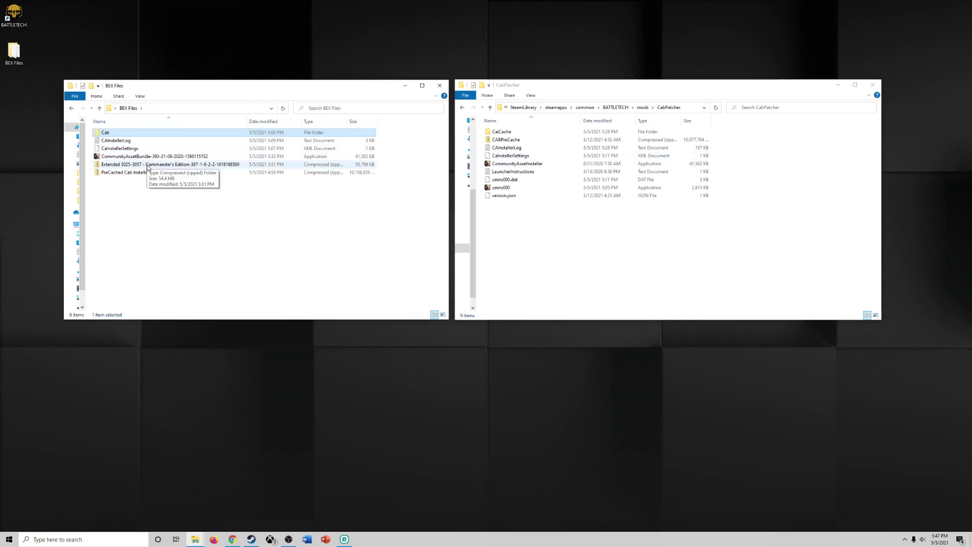
pyautogui.click(143, 165)
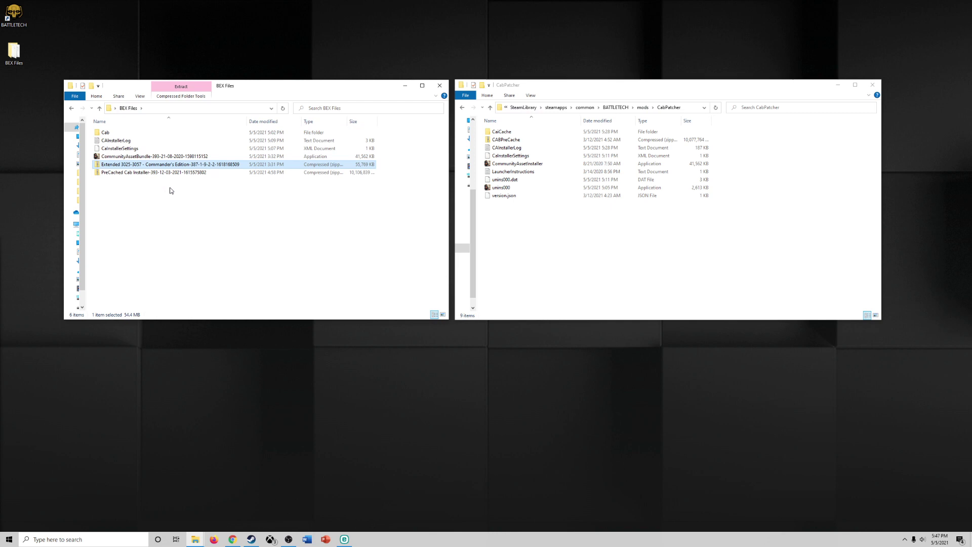
pyautogui.click(643, 107)
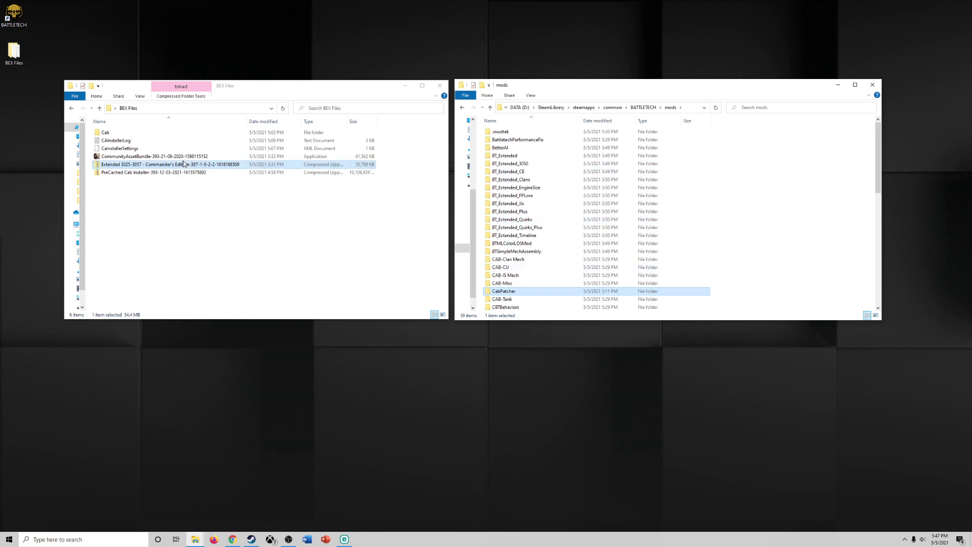
# Step: Select the PreCached Cab Installer archive in BEX Files and reopen its extracted folder inside Cab
pyautogui.click(136, 173)
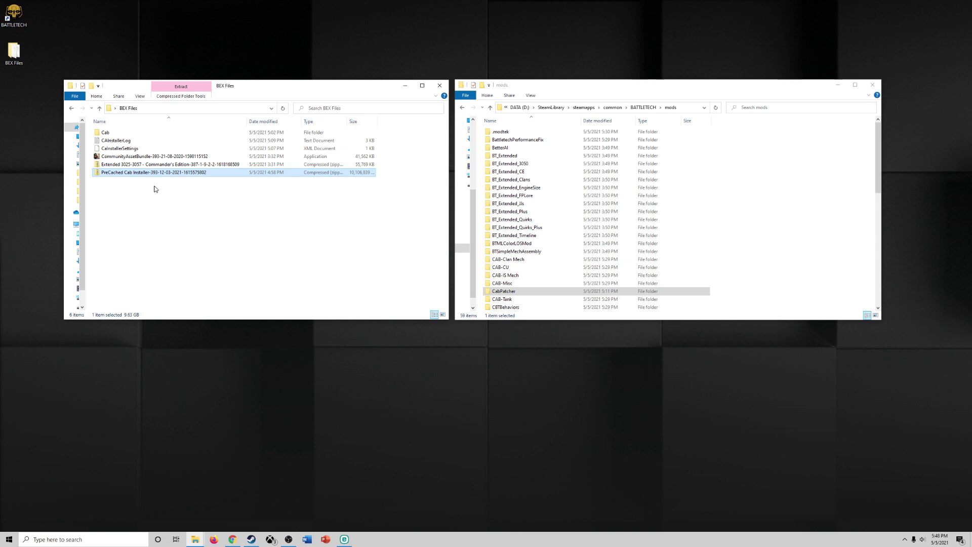
pyautogui.doubleClick(130, 133)
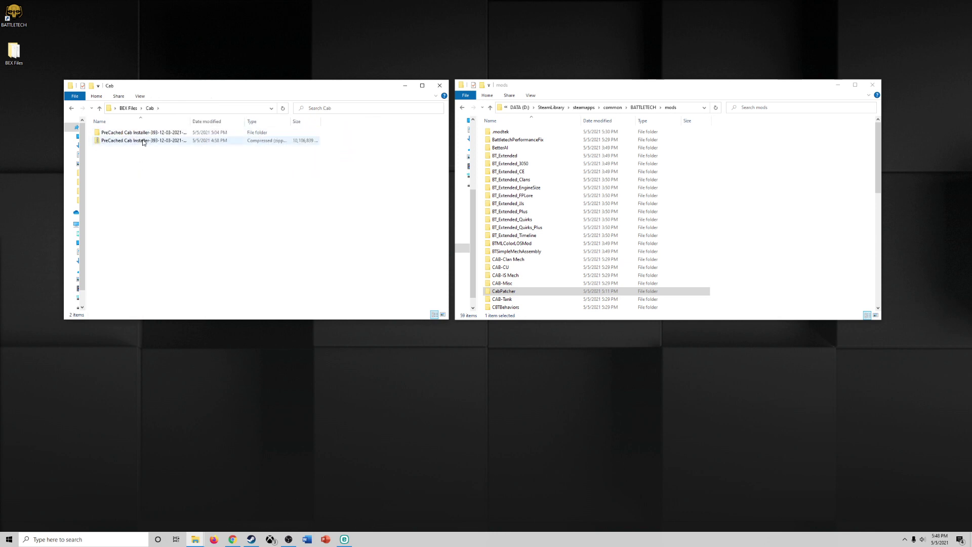
pyautogui.doubleClick(143, 140)
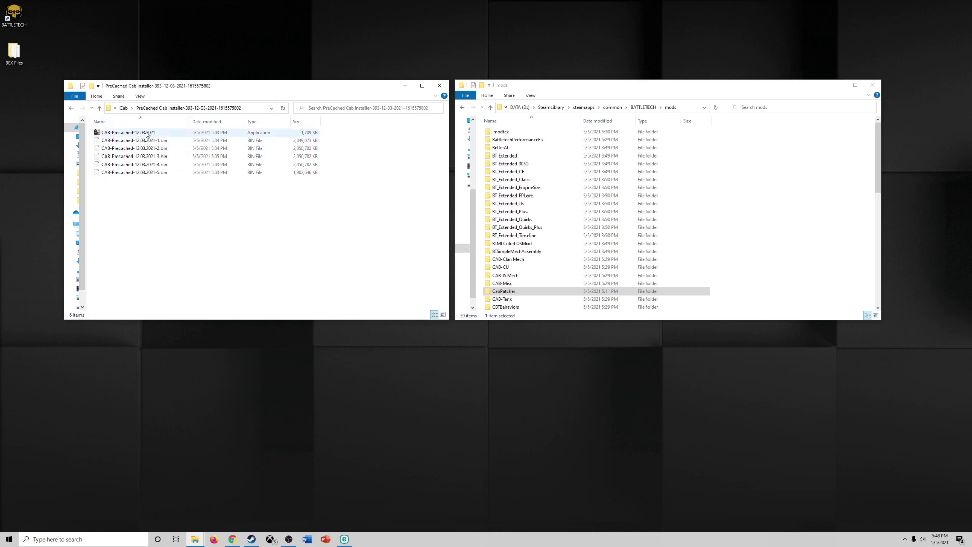
# Step: Reopen CabPatcher in the mods folder, launch CommunityAssetInstaller to view its installation options, and close it
pyautogui.click(517, 293)
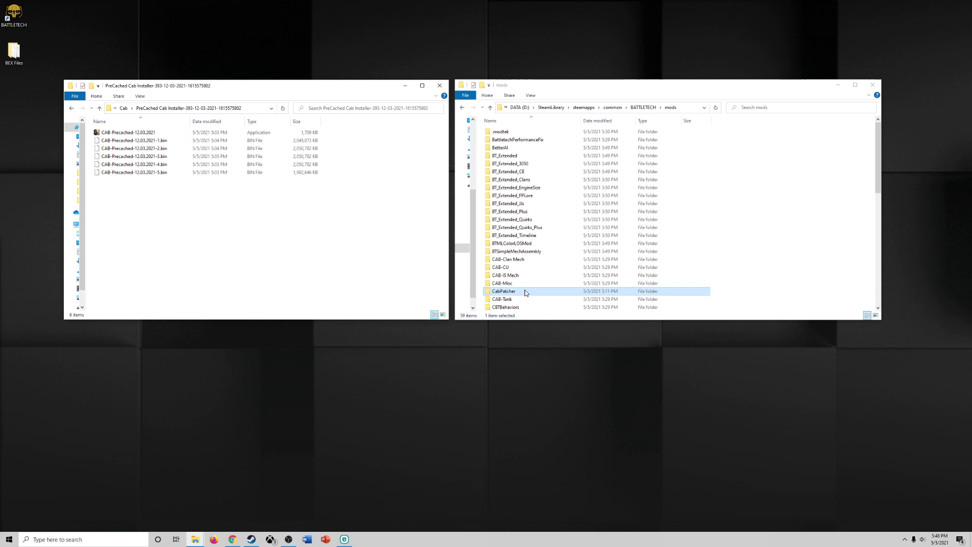
pyautogui.doubleClick(525, 292)
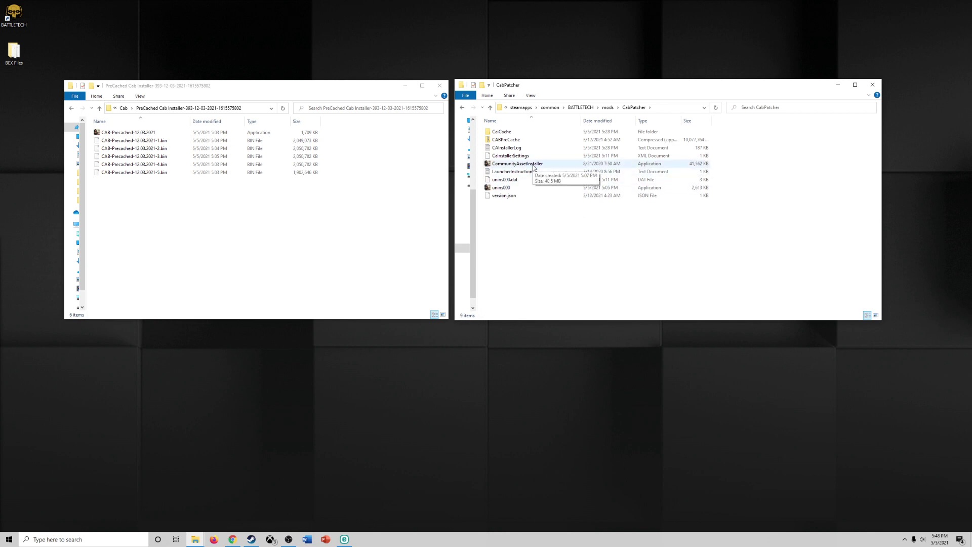
pyautogui.doubleClick(534, 164)
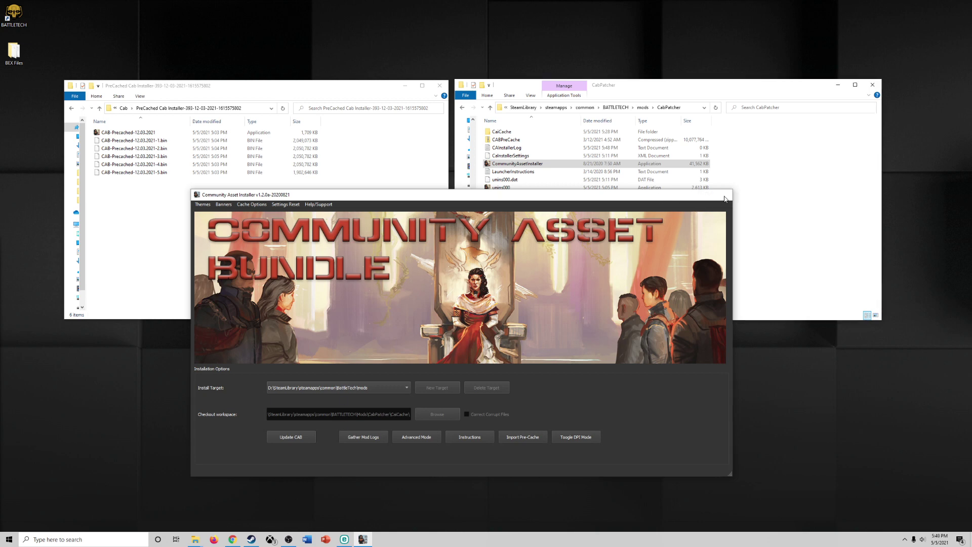
pyautogui.click(724, 195)
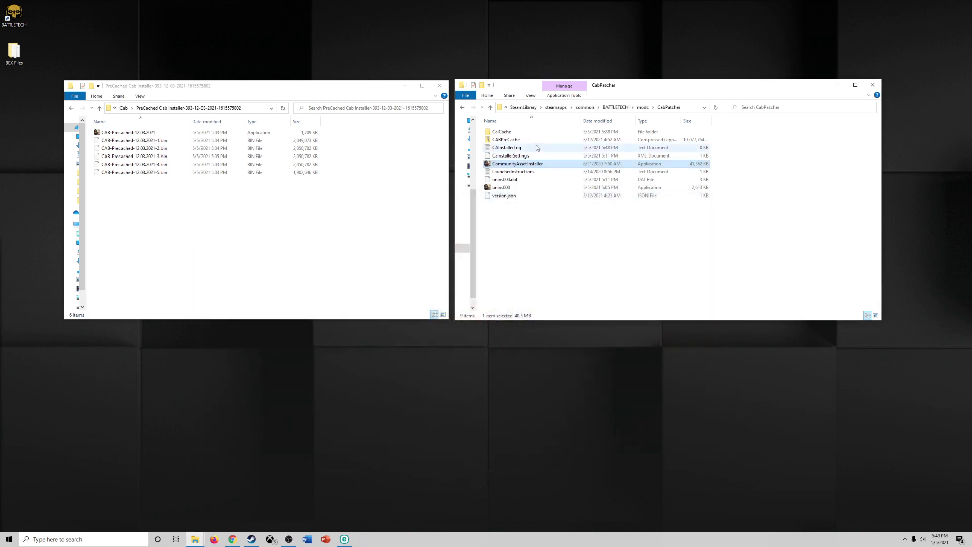
# Step: Return to the BATTLETECH mods folder and open its ModTek folder
pyautogui.click(608, 109)
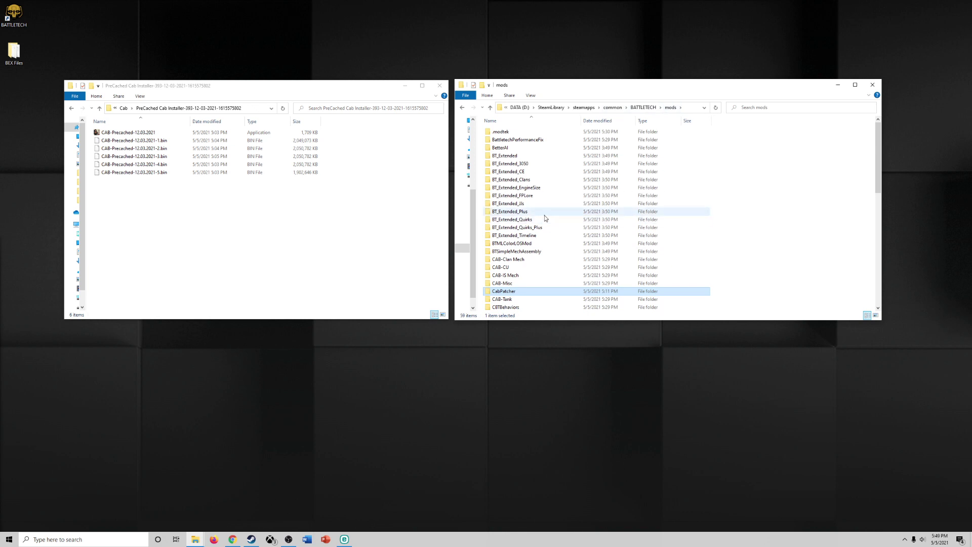
pyautogui.scroll(-8, 544, 221)
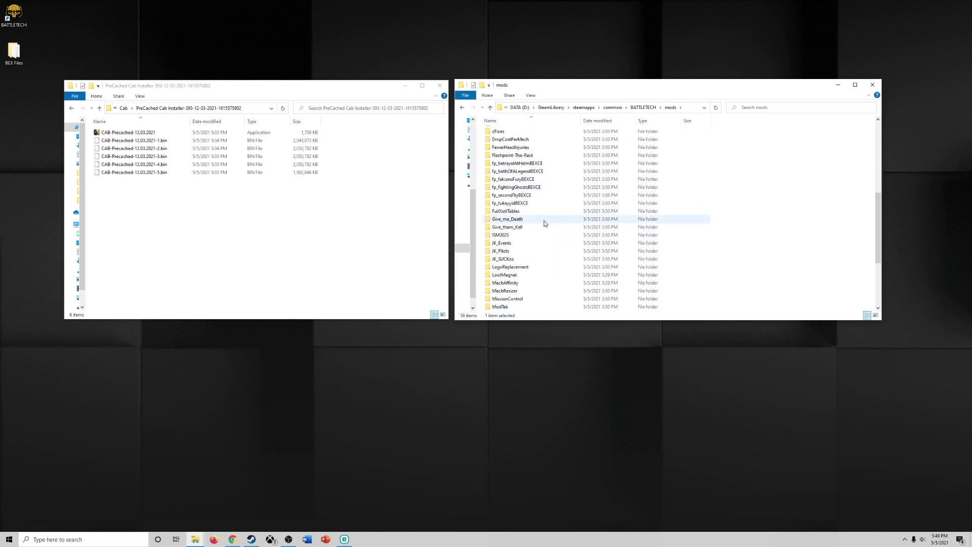
pyautogui.scroll(-2, 543, 223)
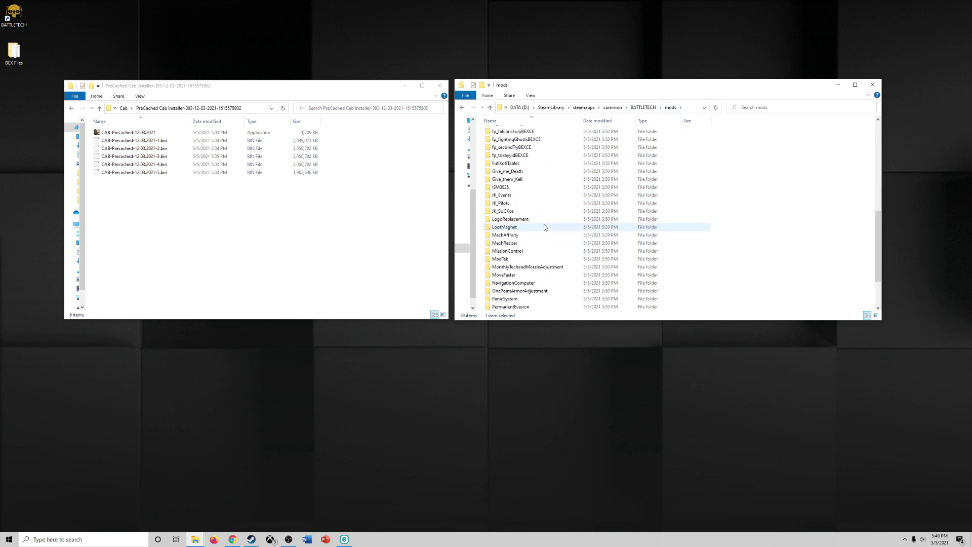
pyautogui.doubleClick(499, 259)
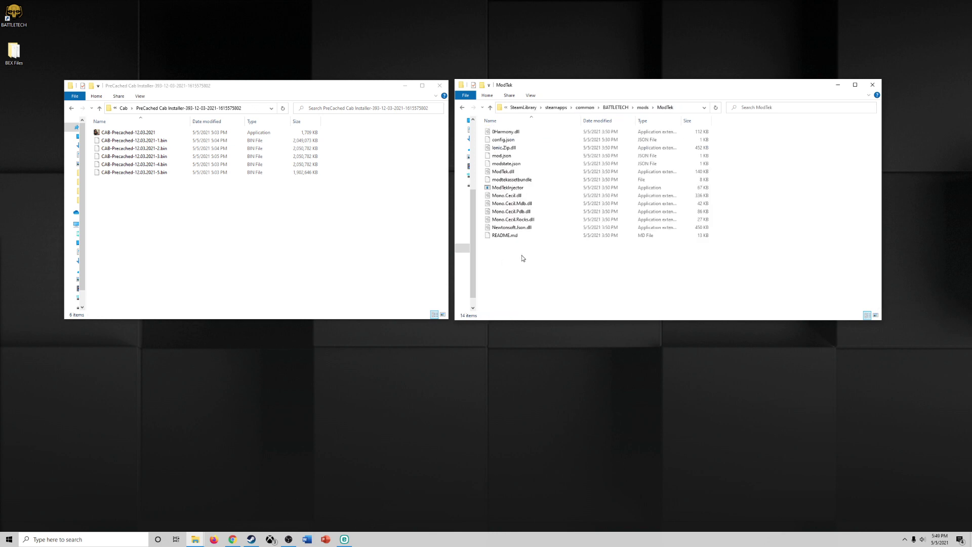
# Step: Return the PreCached Cab Installer window to the BEX Files folder
pyautogui.click(116, 109)
pyautogui.click(116, 108)
pyautogui.click(185, 232)
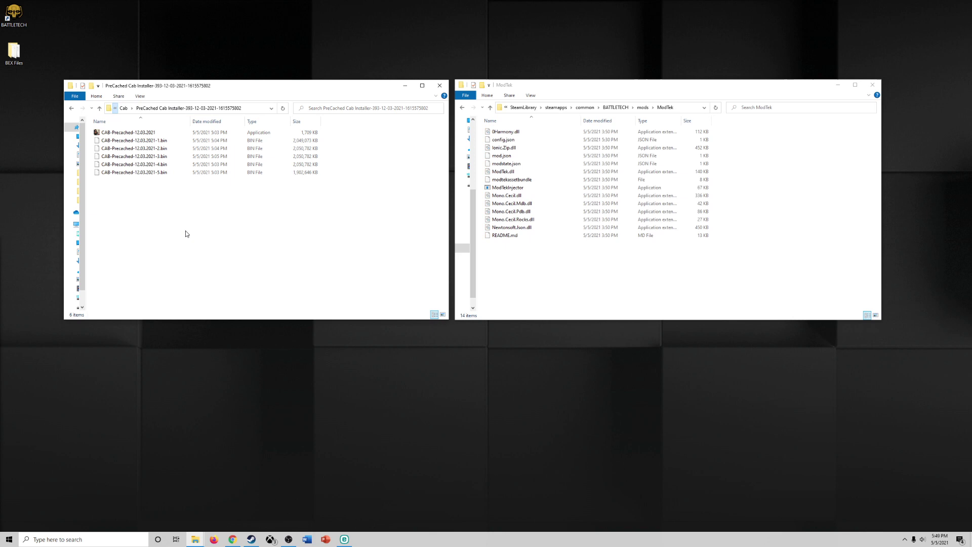
pyautogui.click(116, 108)
pyautogui.click(129, 120)
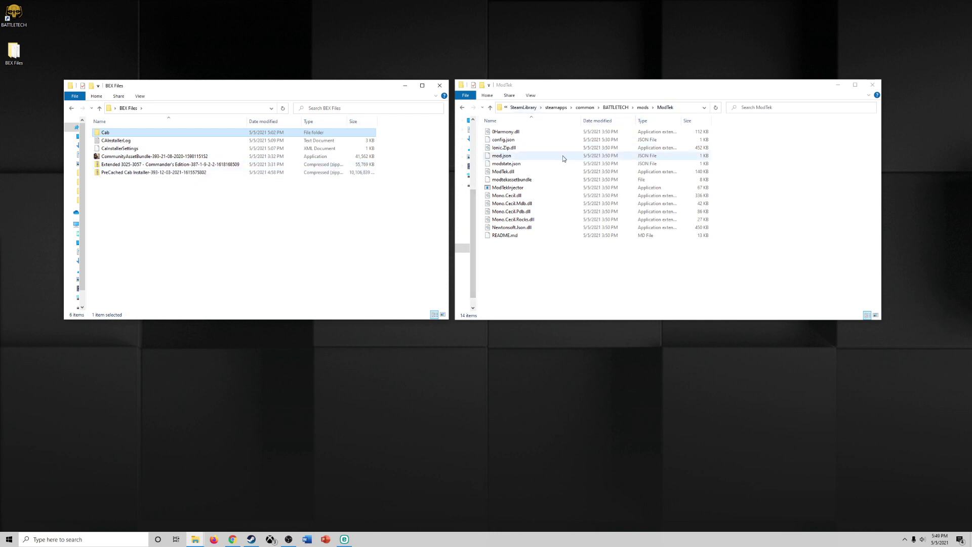
# Step: Check the file actions available for ModTekInjector in the ModTek folder, and close both folder windows
pyautogui.rightClick(514, 189)
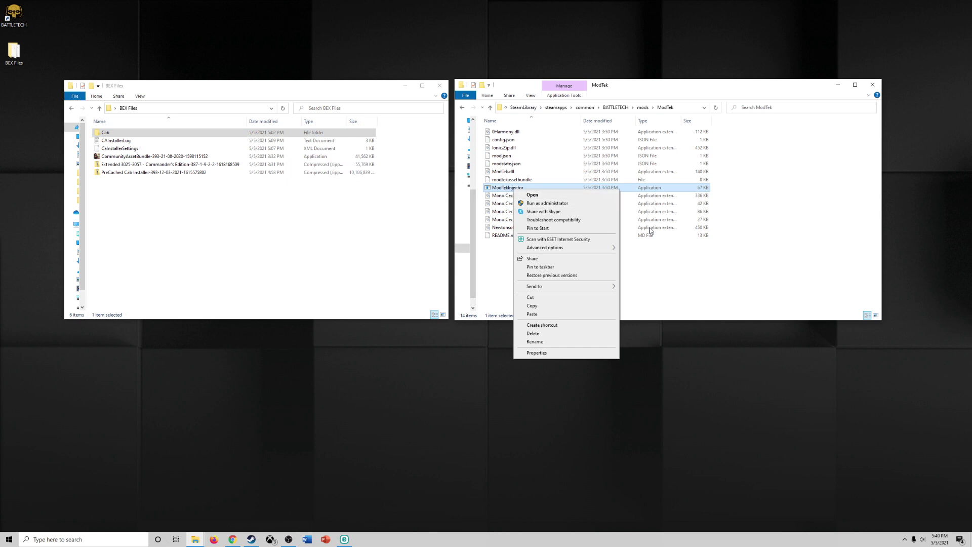
pyautogui.click(724, 279)
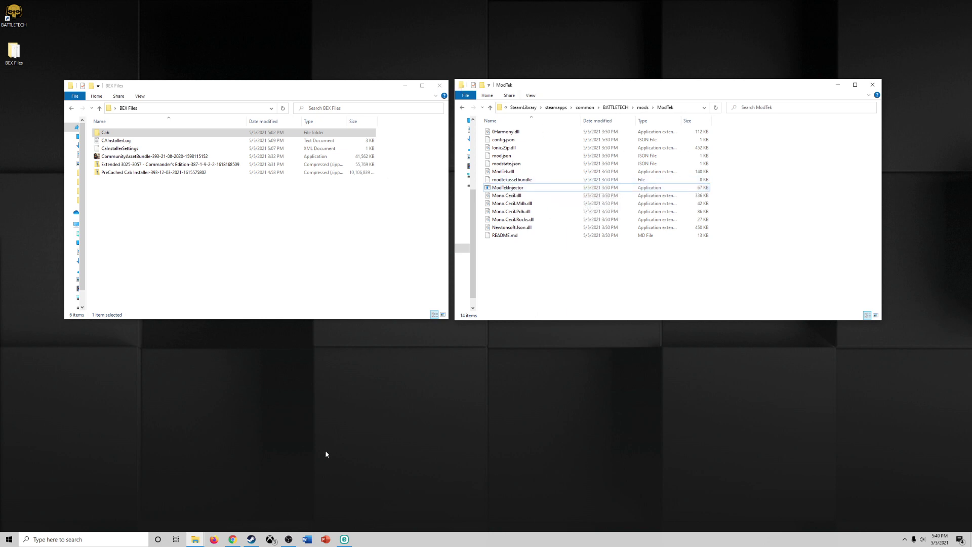
pyautogui.click(872, 85)
pyautogui.click(439, 85)
# Step: Launch BATTLETECH and enter Career mode
pyautogui.press('Return')
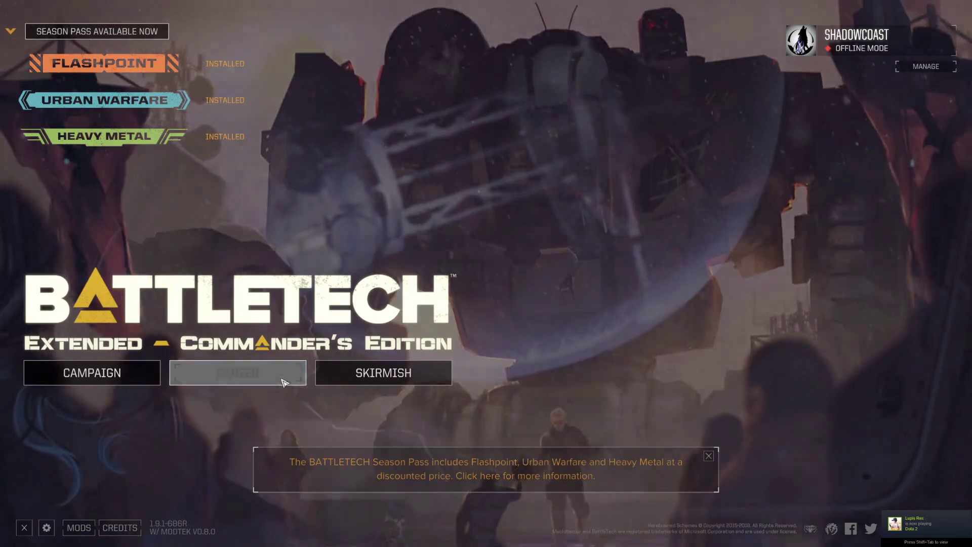
pyautogui.click(284, 373)
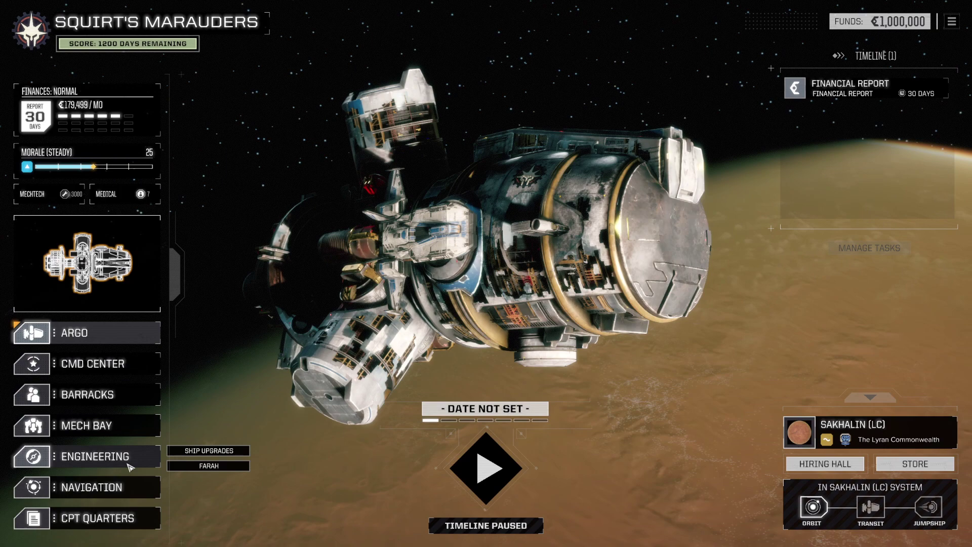
# Step: Open the star map from Navigation and examine the Accrington system and the faction territories across the whole map
pyautogui.click(126, 492)
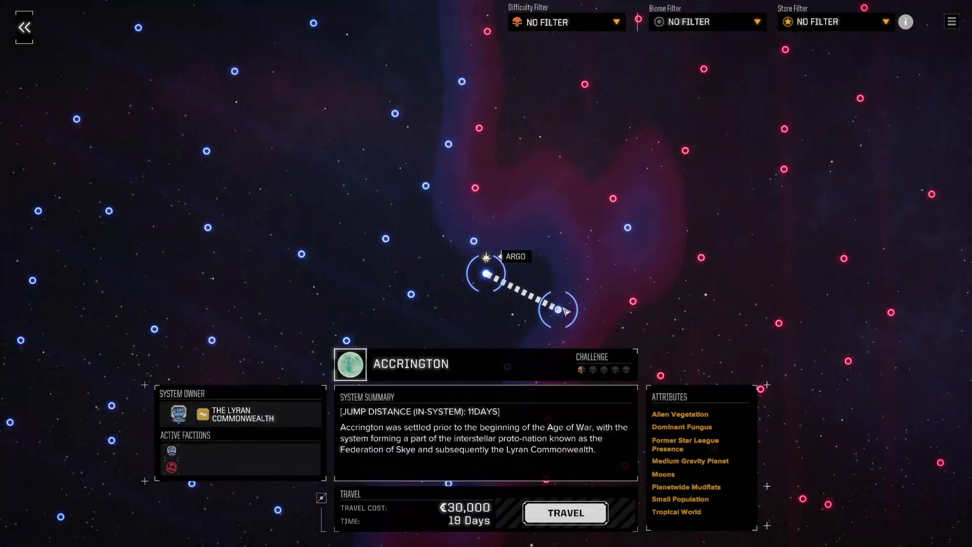
pyautogui.scroll(-5, 714, 314)
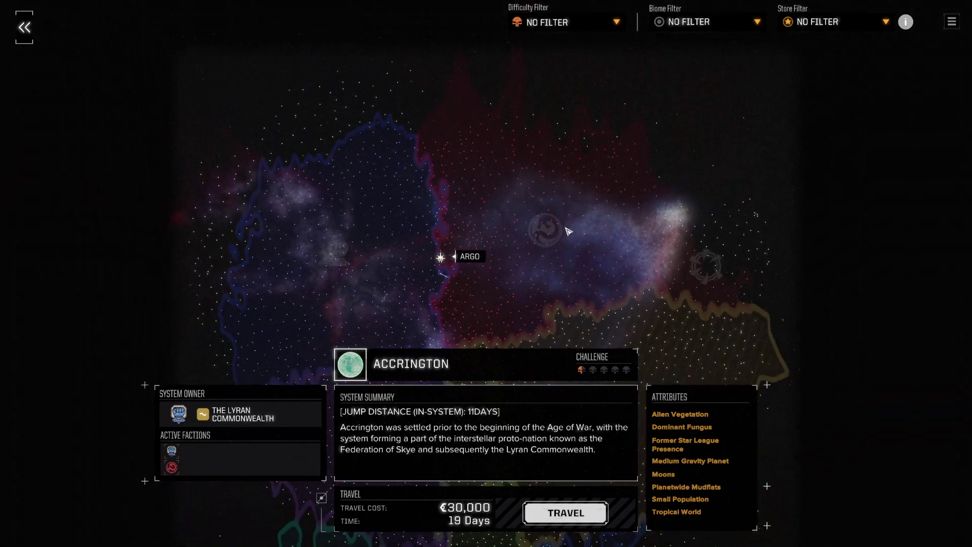
pyautogui.press('s')
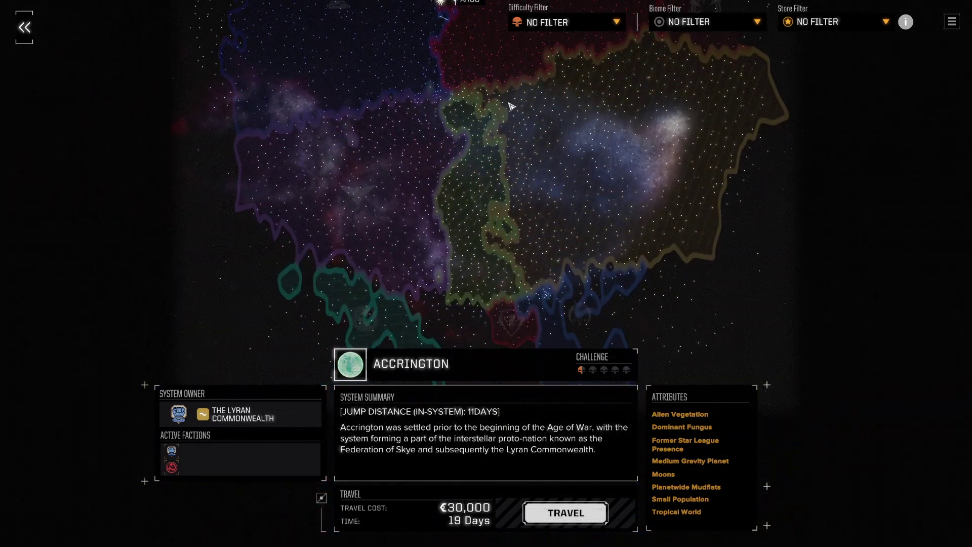
pyautogui.click(380, 308)
pyautogui.press('w')
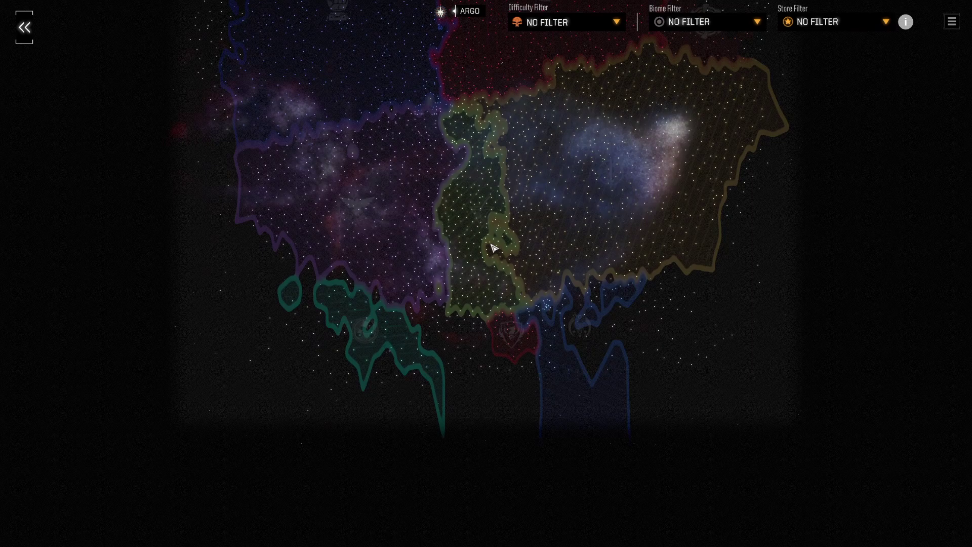
pyautogui.scroll(2, 650, 275)
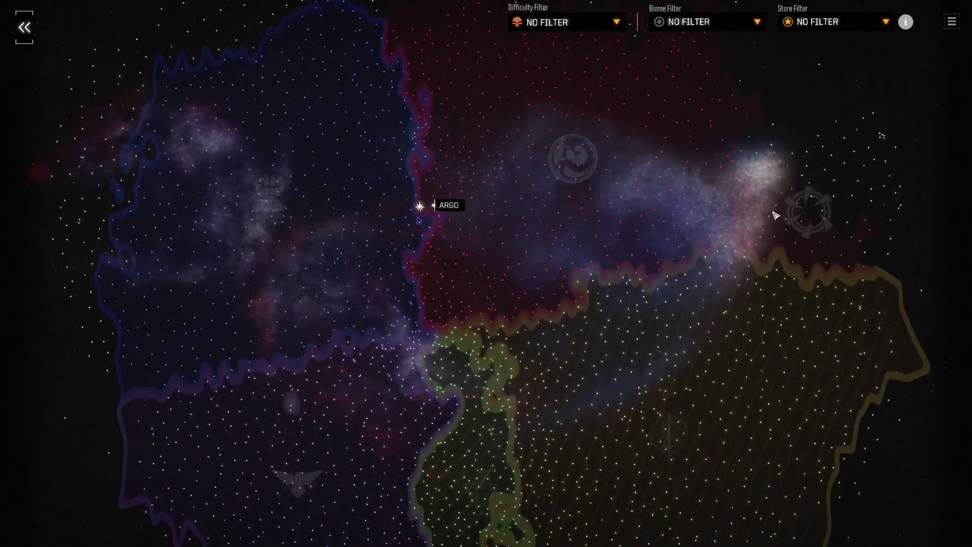
pyautogui.scroll(2, 777, 223)
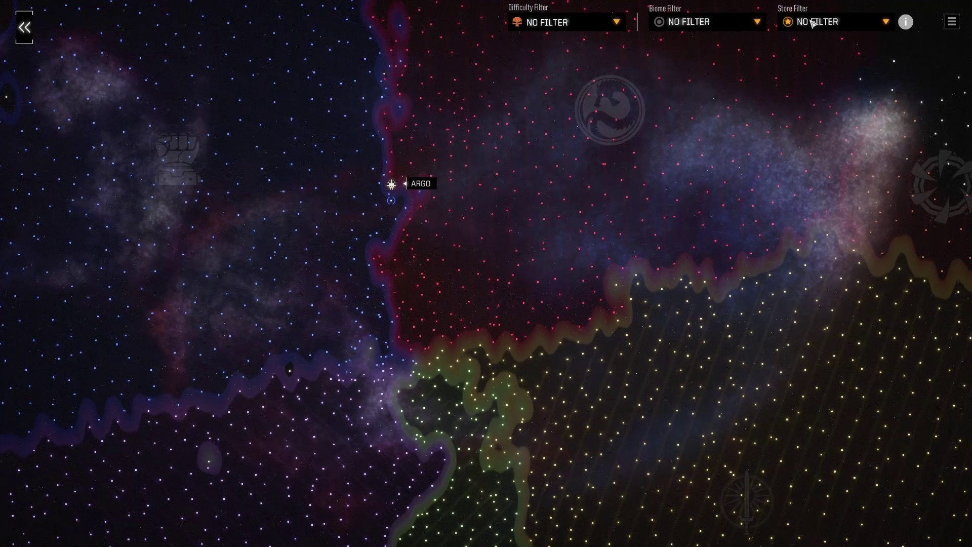
# Step: Examine the star map's Store, Biome and Difficulty filter options without applying any, and leave the star map
pyautogui.click(856, 27)
pyautogui.scroll(-3, 853, 96)
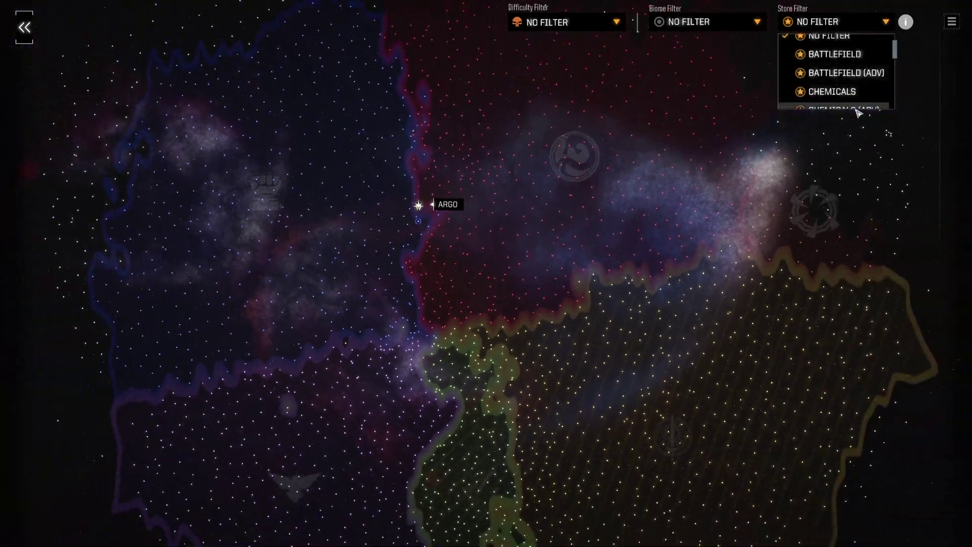
pyautogui.scroll(-6, 847, 101)
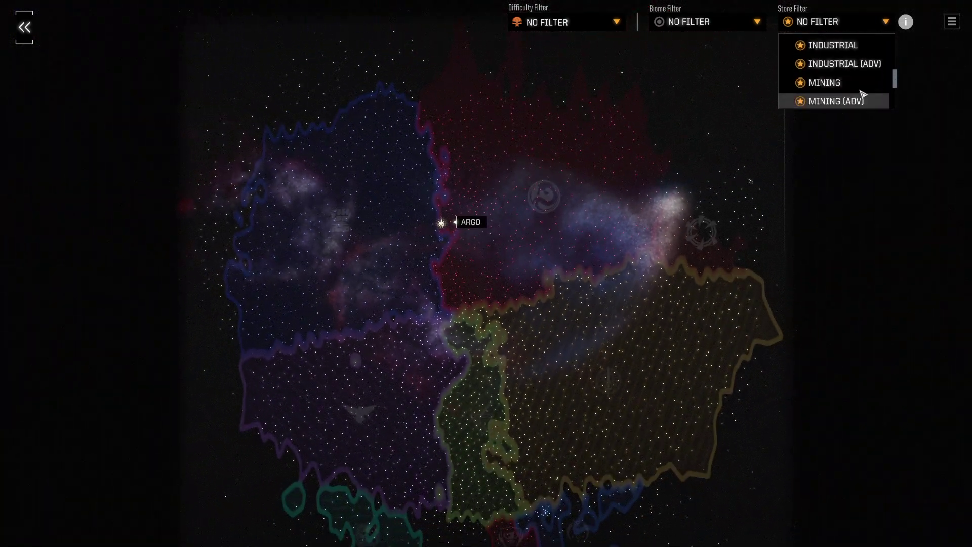
pyautogui.moveTo(894, 81); pyautogui.dragTo(893, 102)
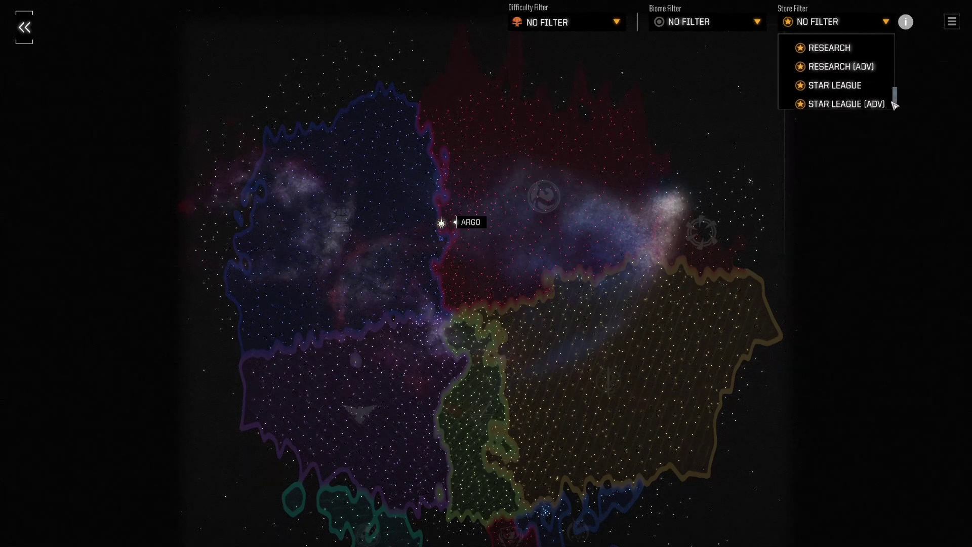
pyautogui.click(739, 26)
pyautogui.click(758, 24)
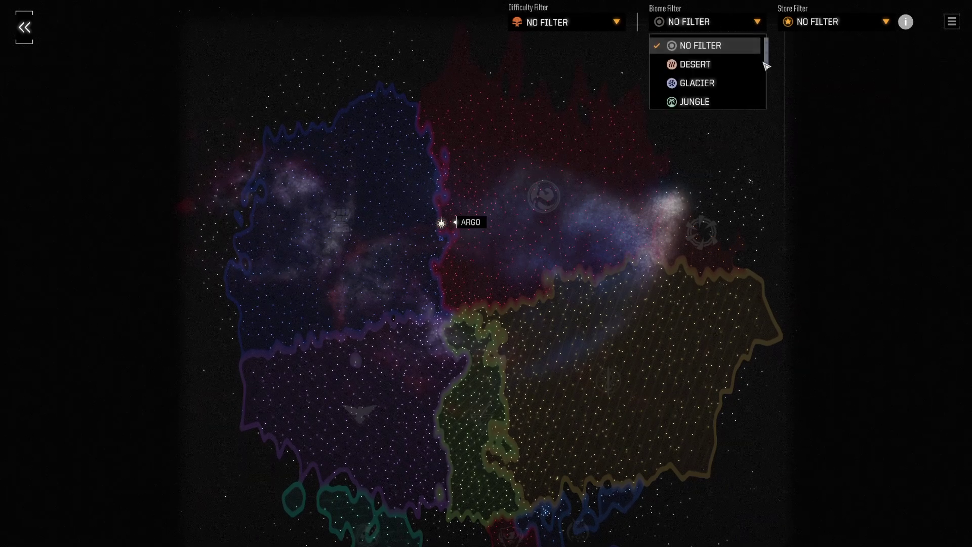
pyautogui.click(605, 24)
pyautogui.click(616, 22)
pyautogui.click(618, 21)
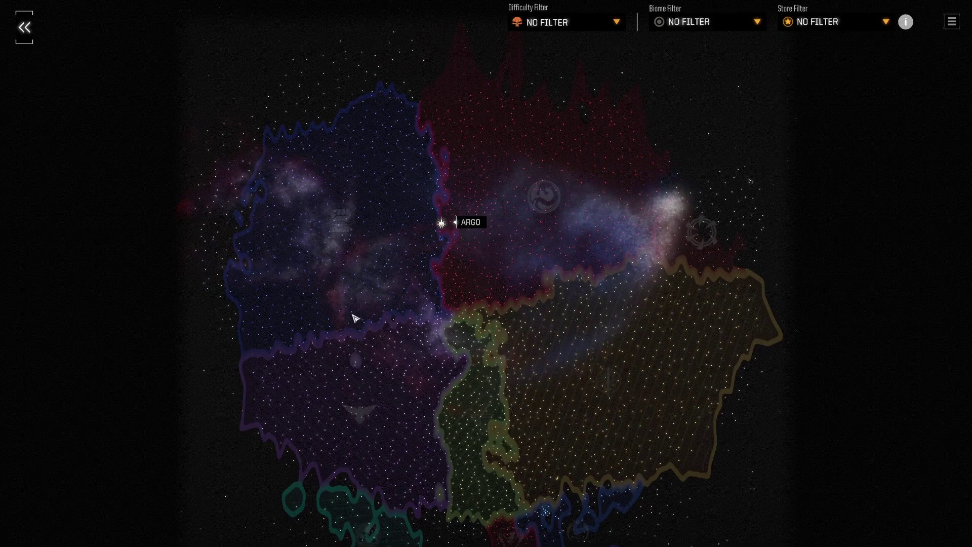
pyautogui.press('Escape')
pyautogui.press('Escape')
pyautogui.press('Escape')
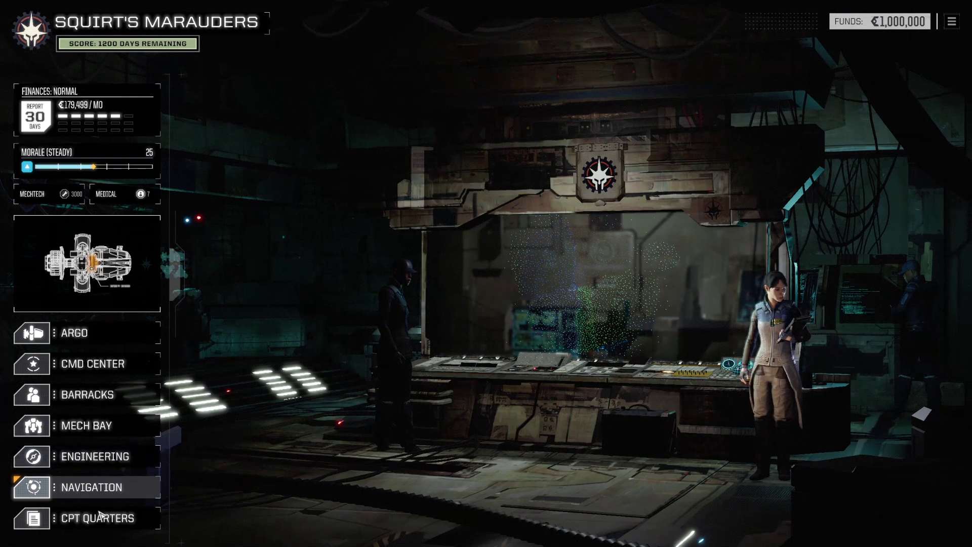
# Step: Visit the captain's quarters and the barracks aboard the ship
pyautogui.click(100, 515)
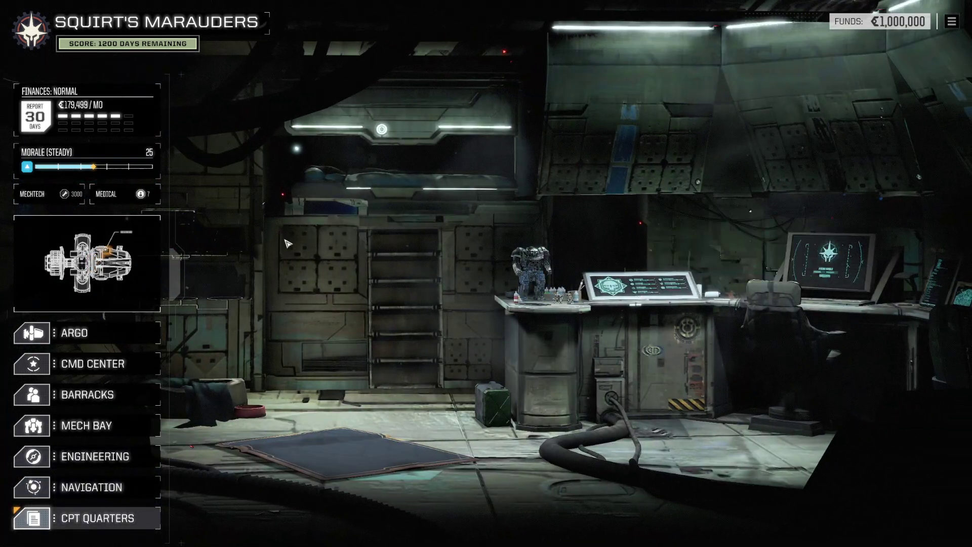
pyautogui.moveTo(100, 433)
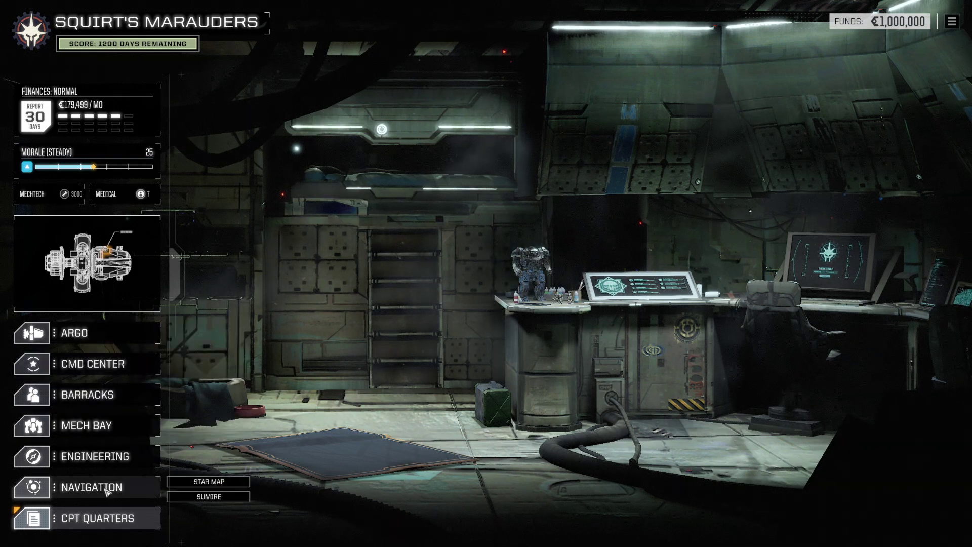
pyautogui.click(109, 391)
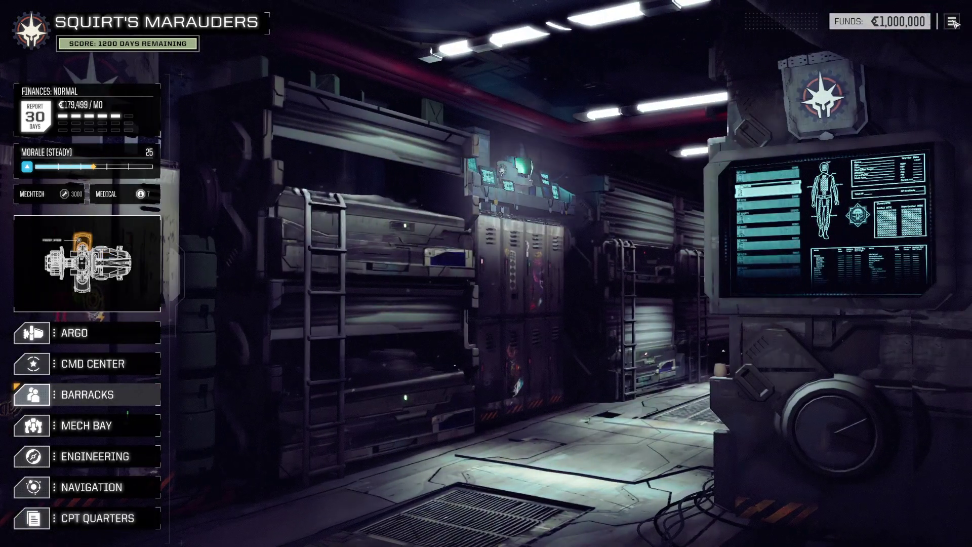
# Step: View the game options and the career score breakdown, closing each one
pyautogui.click(952, 23)
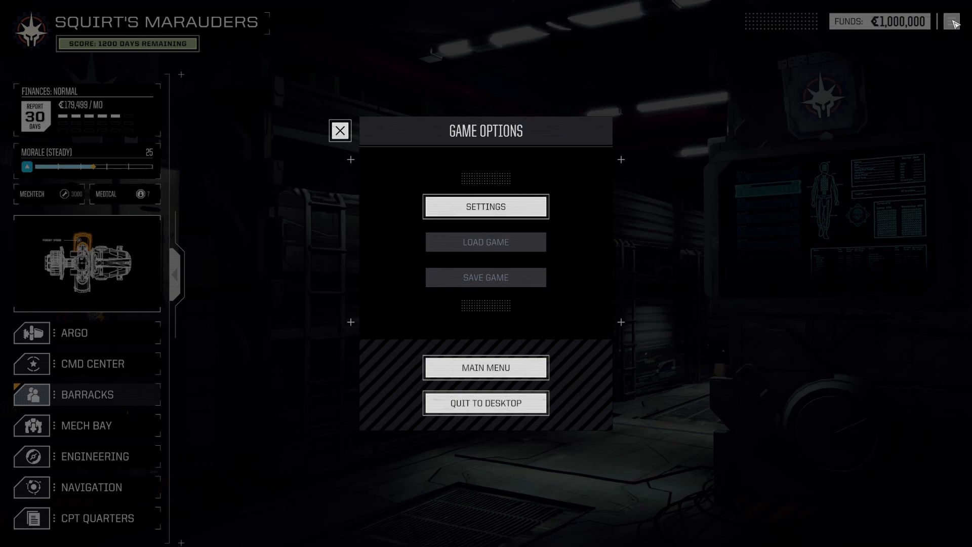
pyautogui.click(949, 23)
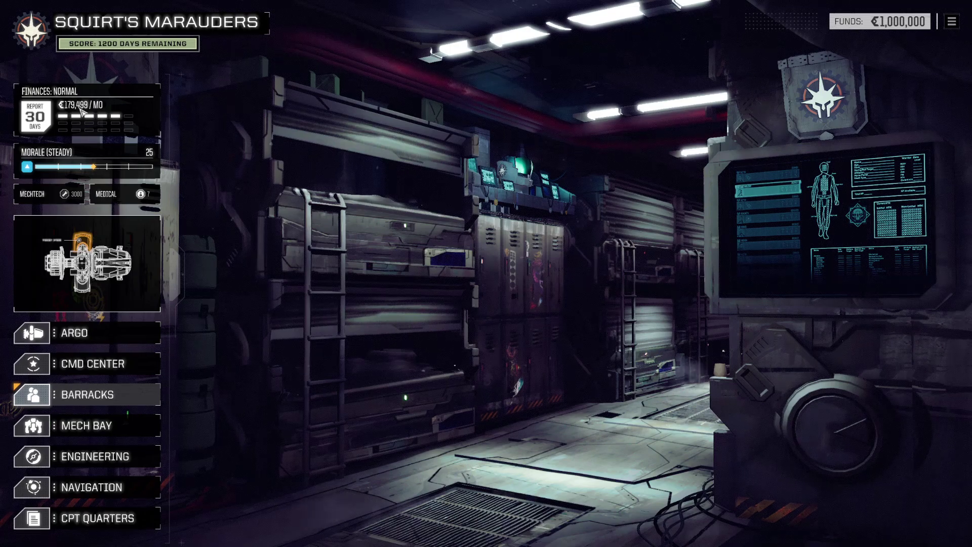
pyautogui.click(145, 49)
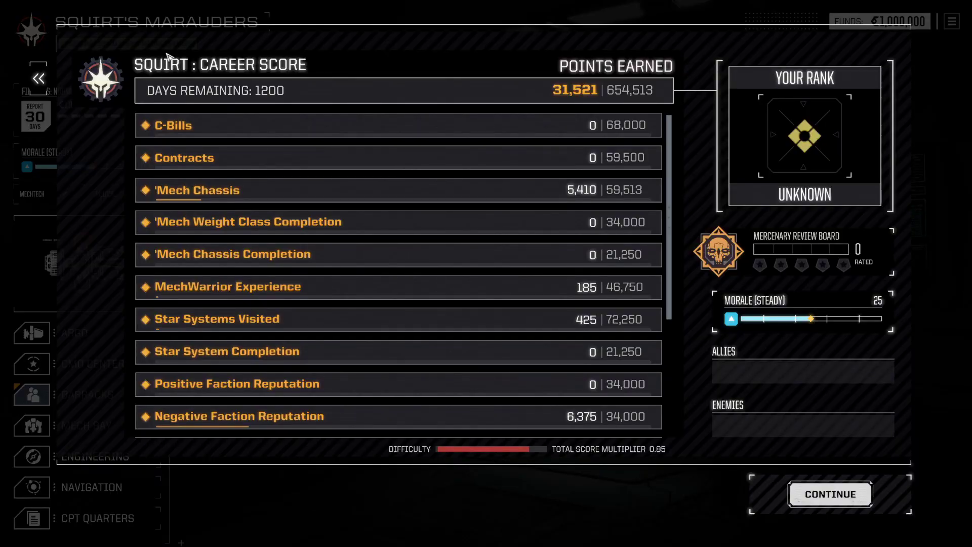
pyautogui.press('Escape')
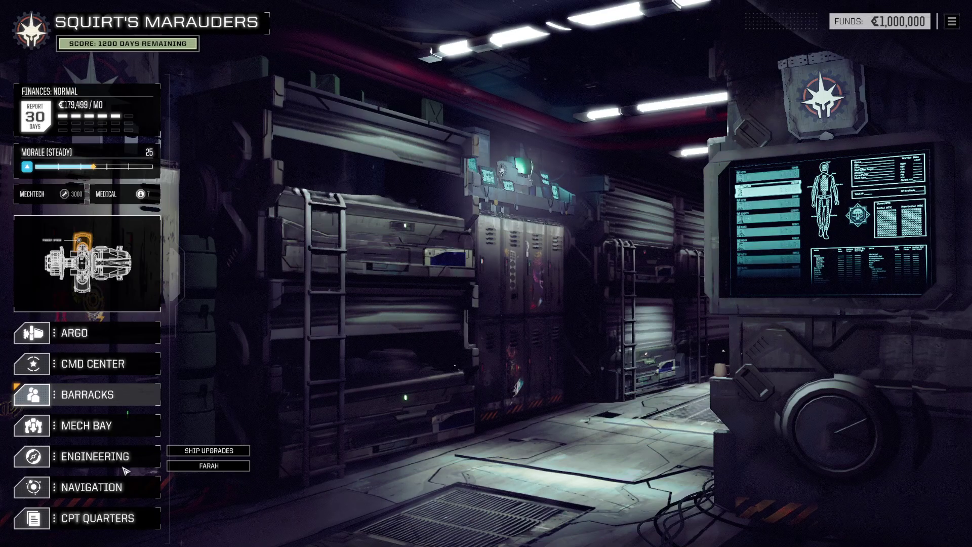
# Step: Return to the Argo overview and view the Task Management window, closing it again
pyautogui.click(91, 332)
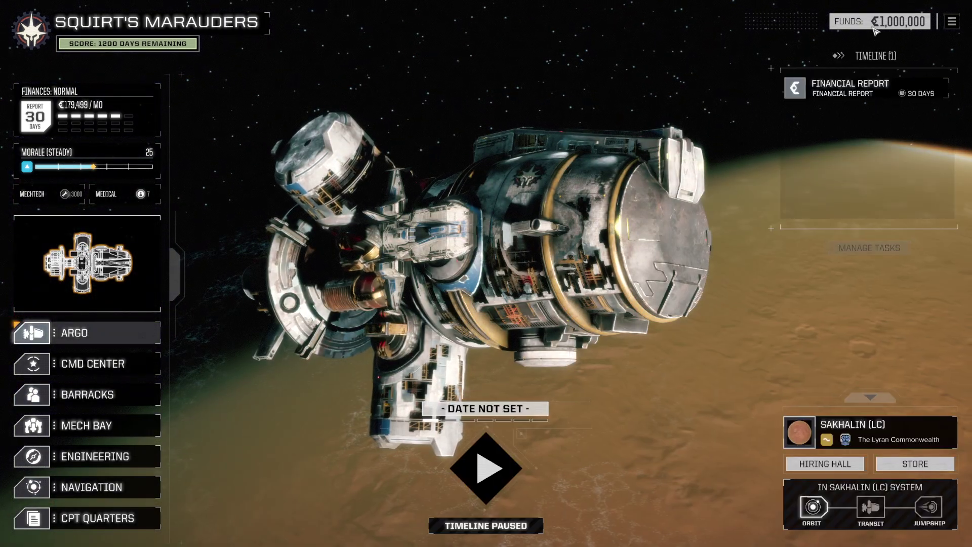
pyautogui.click(870, 253)
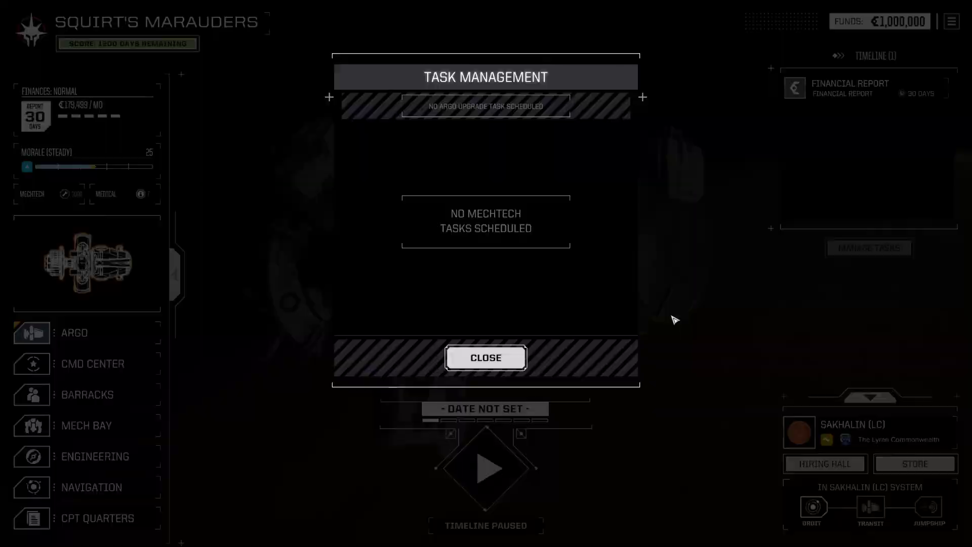
pyautogui.press('Escape')
# Step: View the Sakhalin system's Store and Hiring Hall, returning to the Argo overview without buying or hiring
pyautogui.click(900, 472)
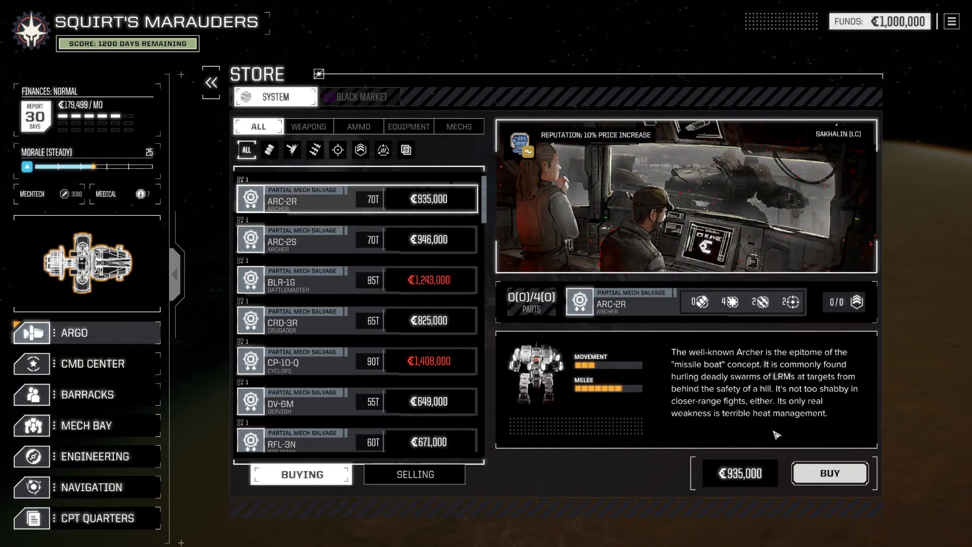
pyautogui.press('Escape')
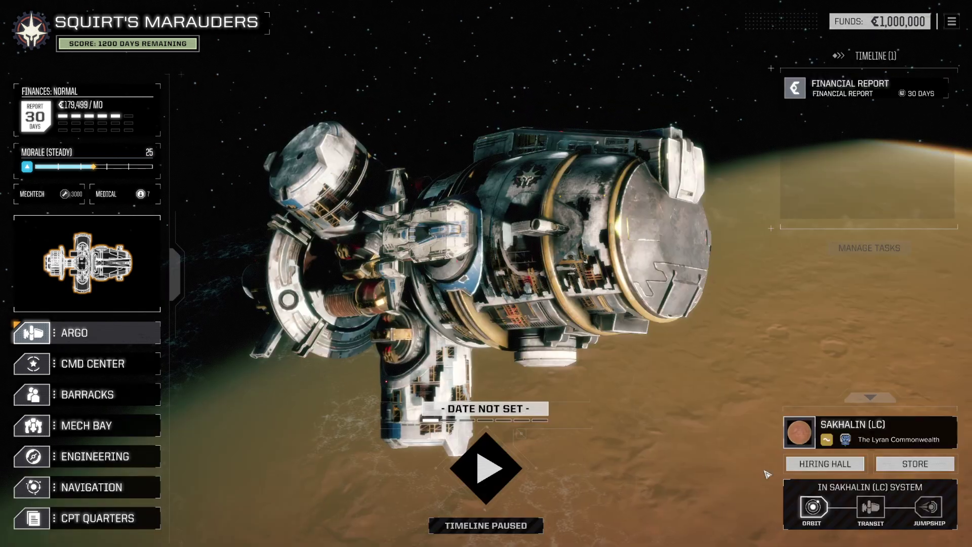
pyautogui.click(825, 461)
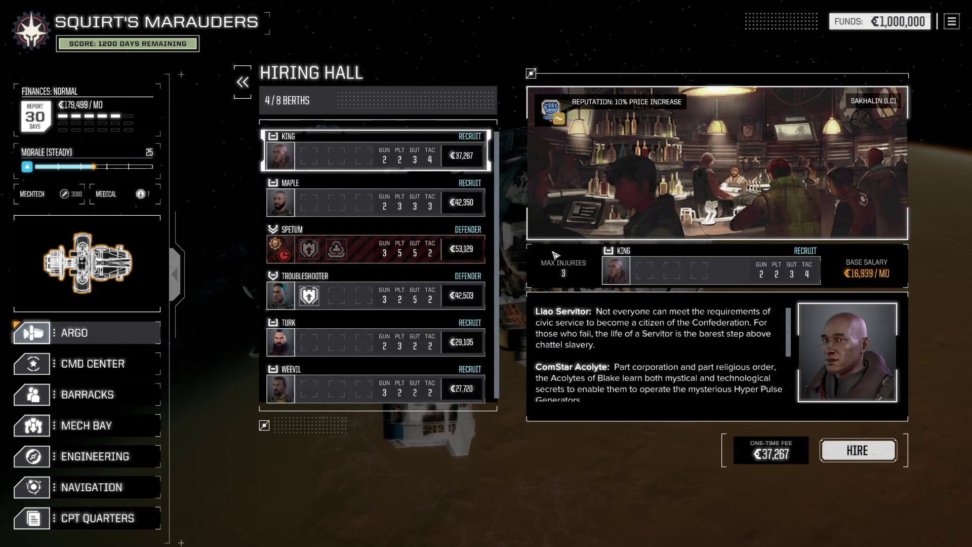
pyautogui.press('Escape')
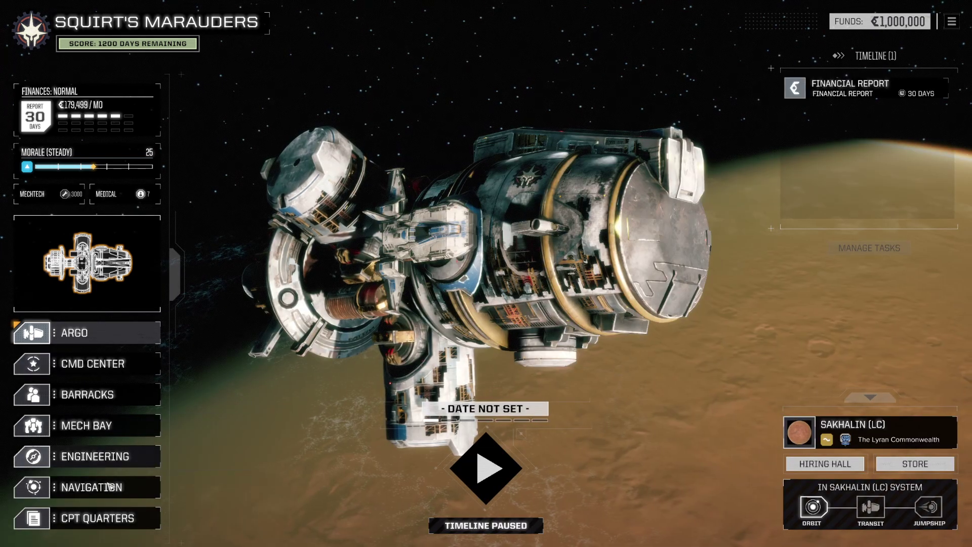
# Step: Review the company's Financial Status in the captain's quarters and return to the Argo overview
pyautogui.moveTo(112, 492)
pyautogui.click(132, 516)
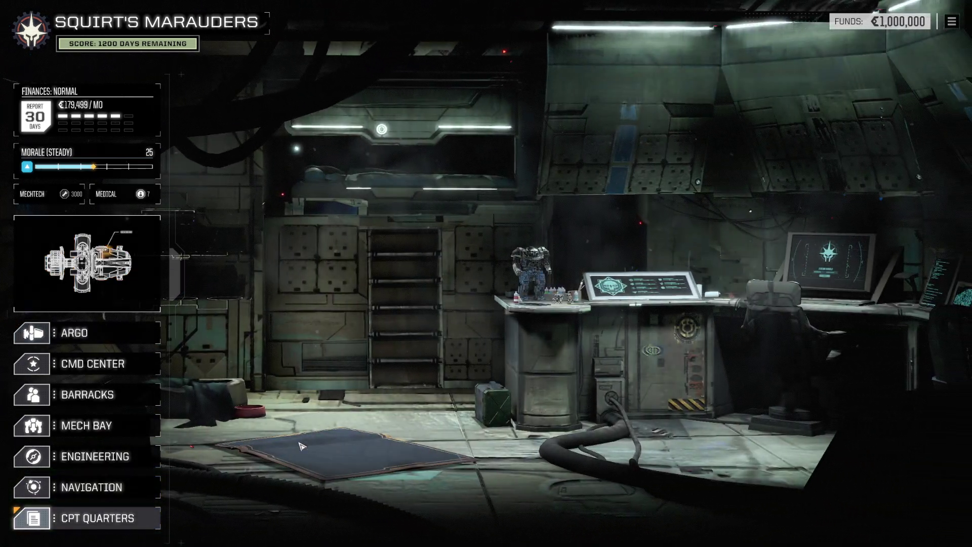
pyautogui.click(829, 262)
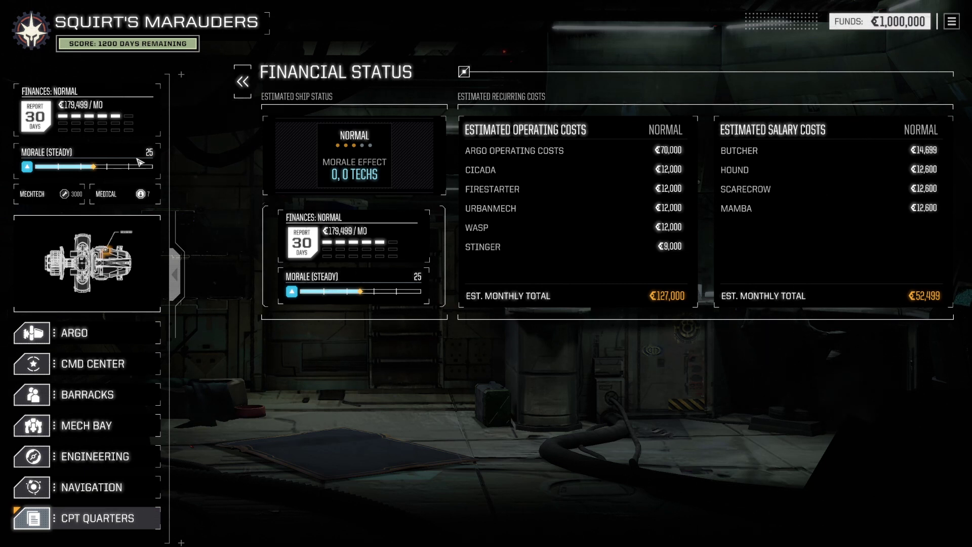
pyautogui.click(90, 340)
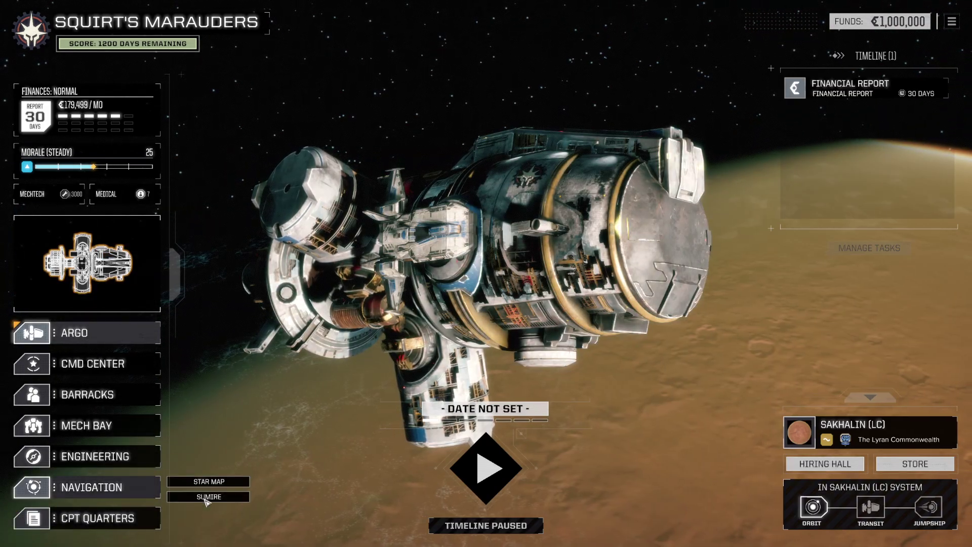
# Step: Quit the career to the main menu, saving it under the suggested name Manual: Sakhalin (LC)
pyautogui.press('Escape')
pyautogui.click(530, 368)
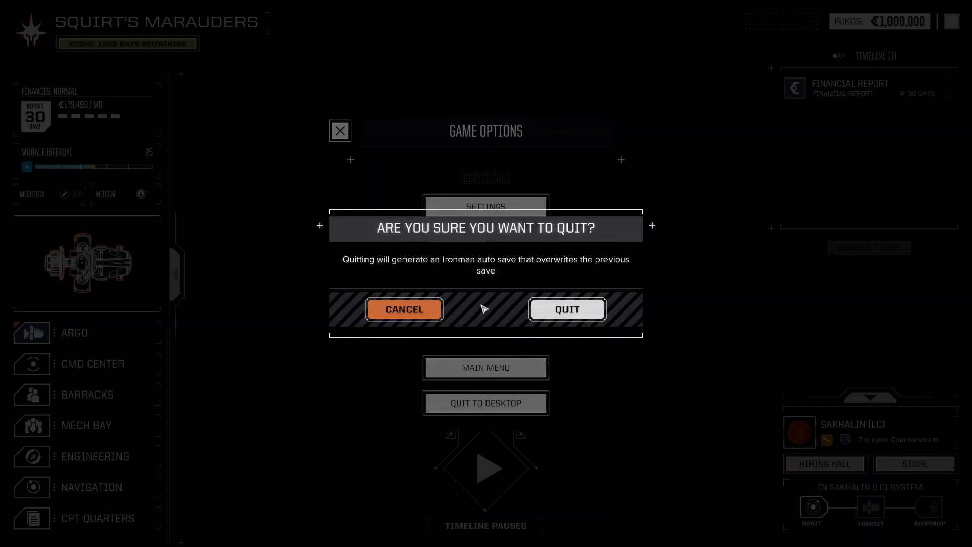
pyautogui.click(591, 315)
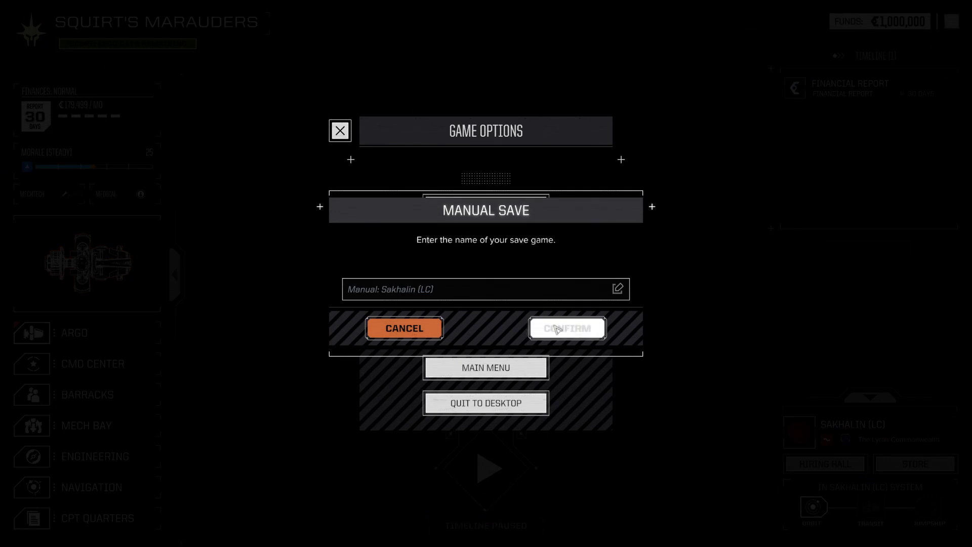
pyautogui.click(591, 337)
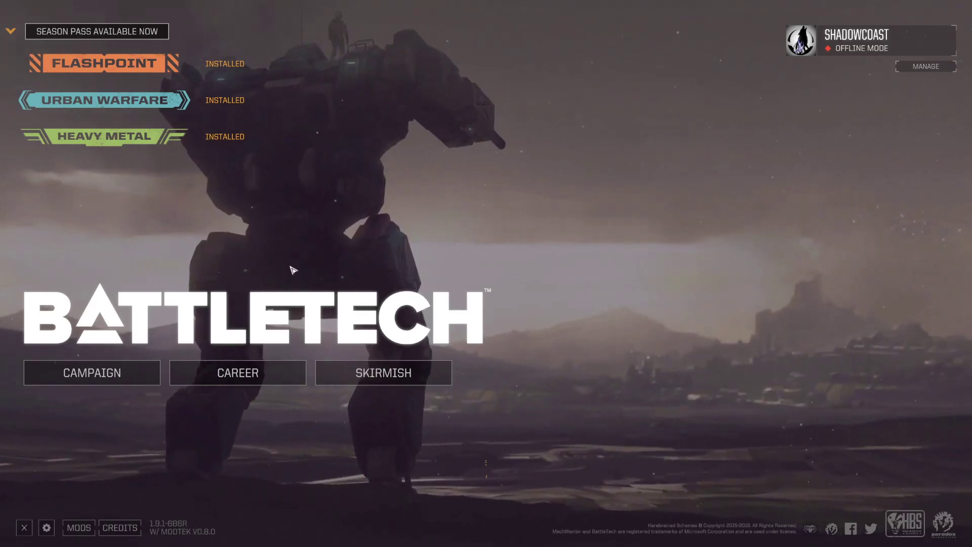
# Step: Save the installed mods configuration with mods enabled and quit the game to the desktop
pyautogui.click(78, 528)
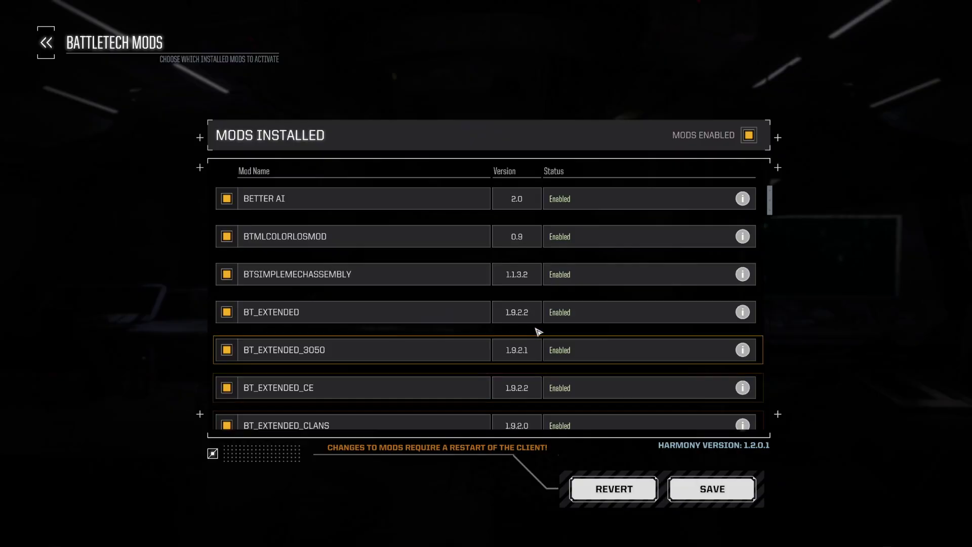
pyautogui.scroll(-15, 724, 234)
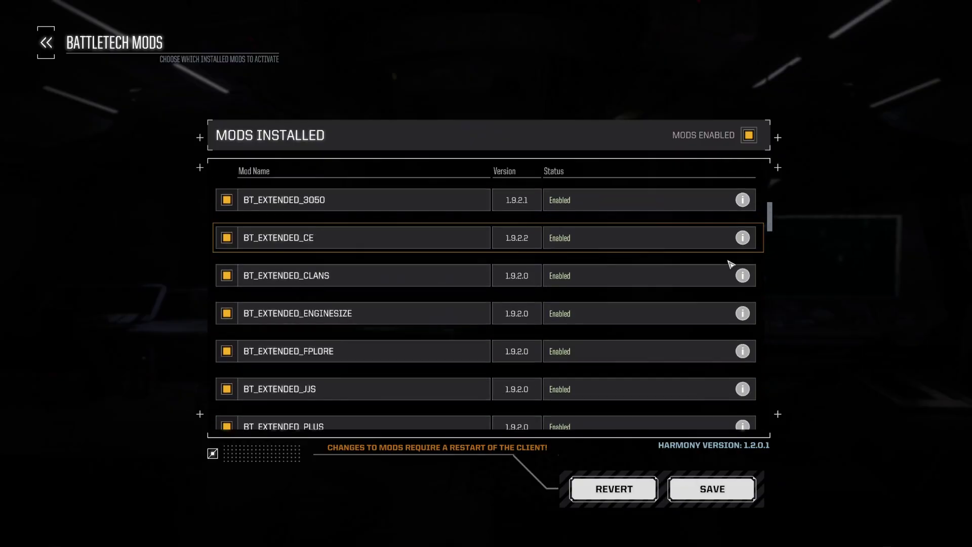
pyautogui.scroll(5, 695, 338)
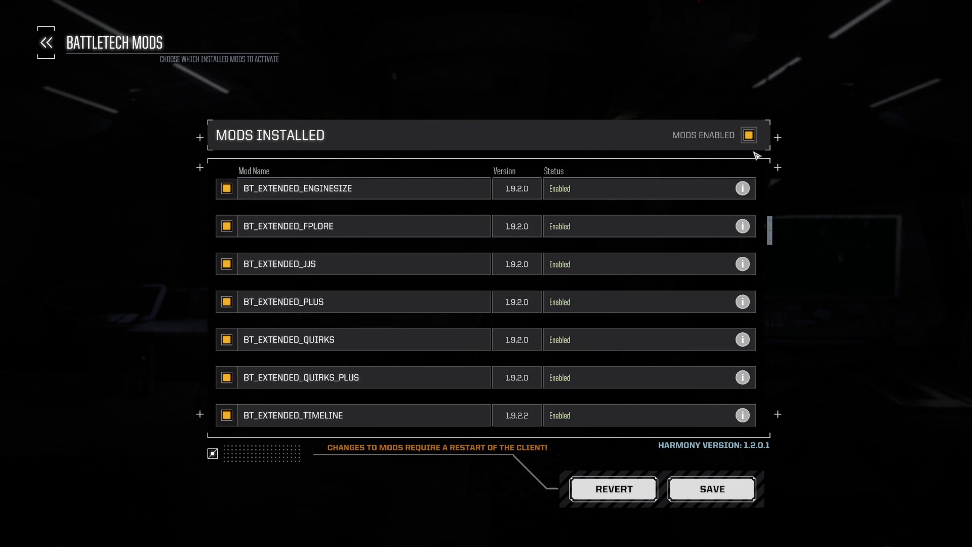
pyautogui.click(712, 495)
pyautogui.click(491, 303)
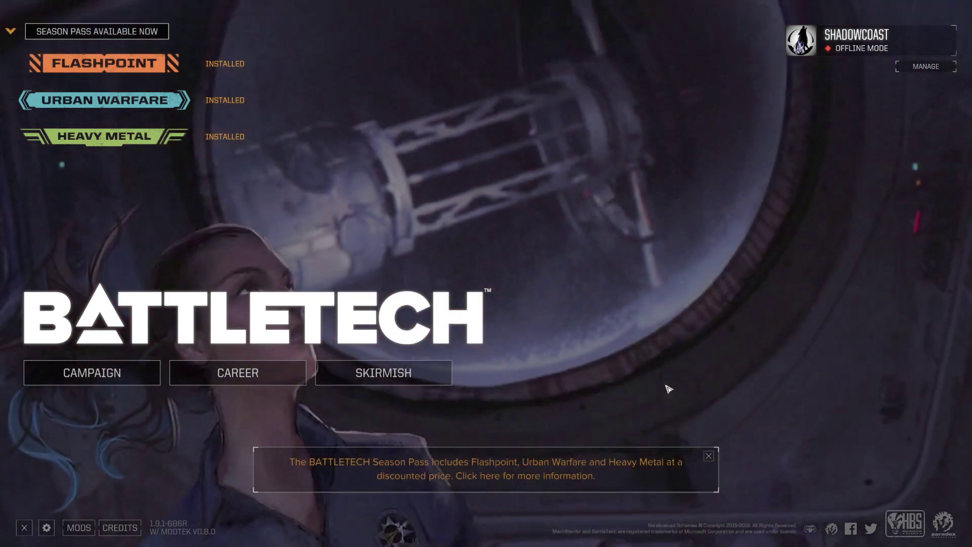
pyautogui.click(25, 534)
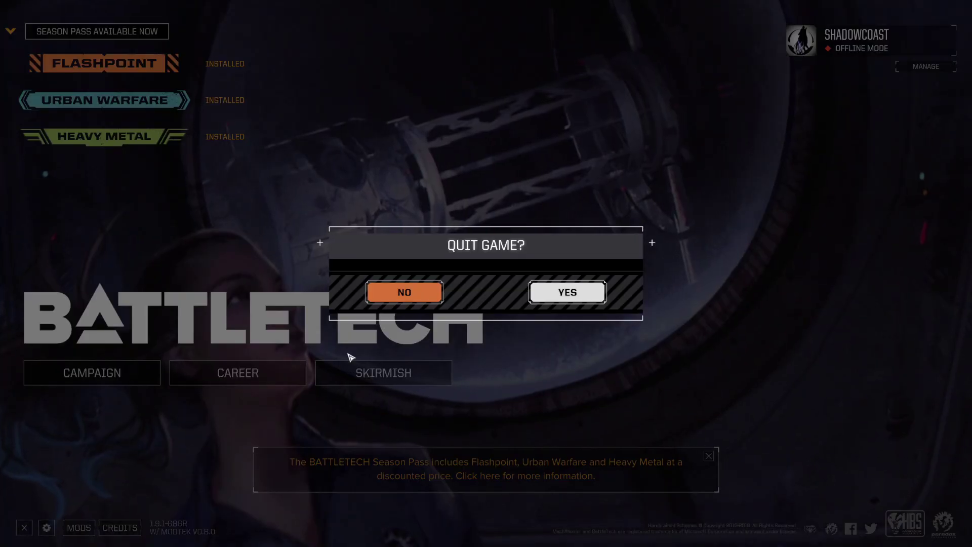
pyautogui.click(581, 305)
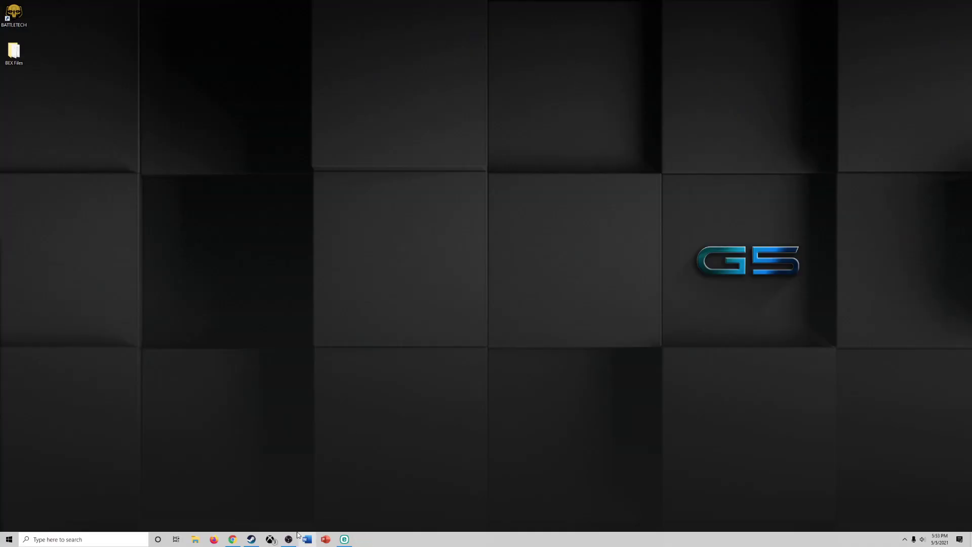
# Step: Open the ModTek folder inside BATTLETECH's mods folder in File Explorer and run ModTekInjector
pyautogui.rightClick(200, 540)
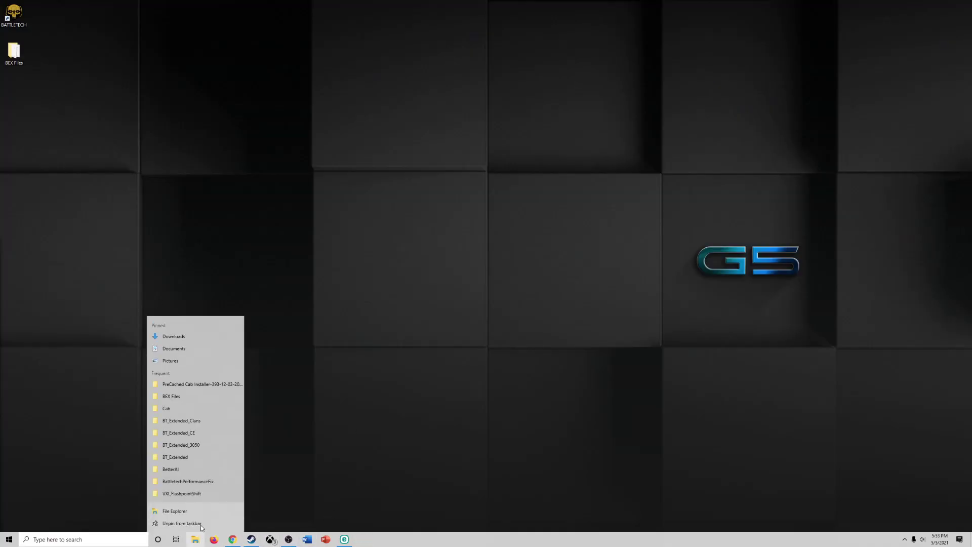
pyautogui.click(353, 386)
pyautogui.rightClick(193, 543)
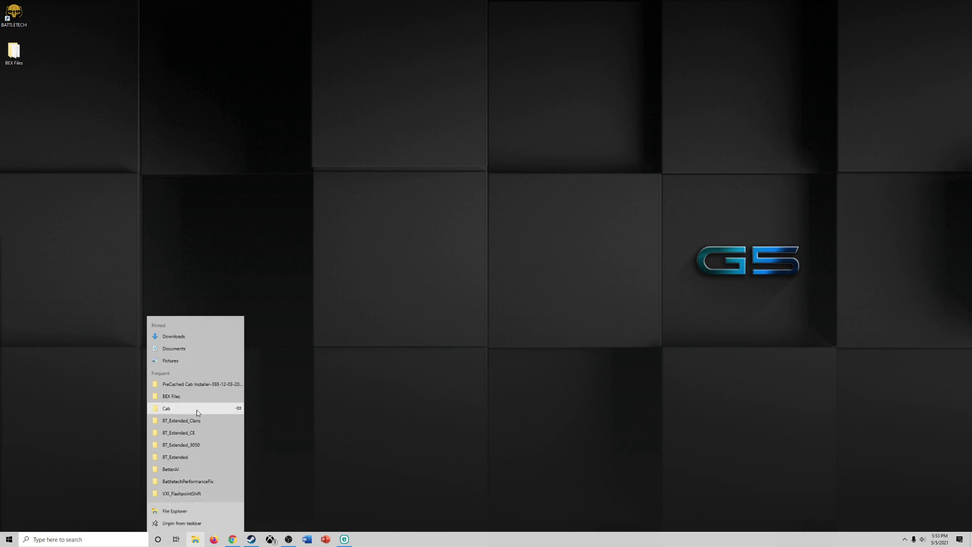
pyautogui.click(263, 418)
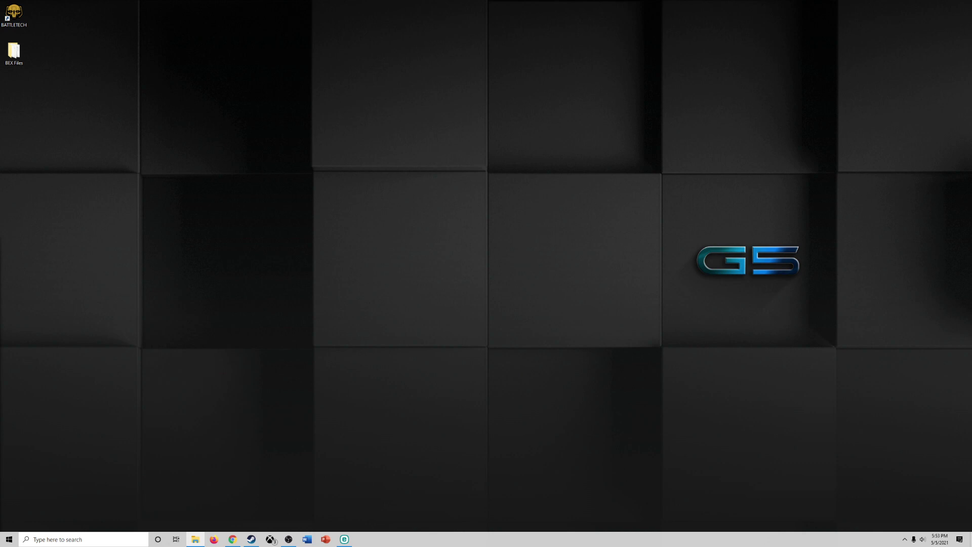
pyautogui.click(393, 197)
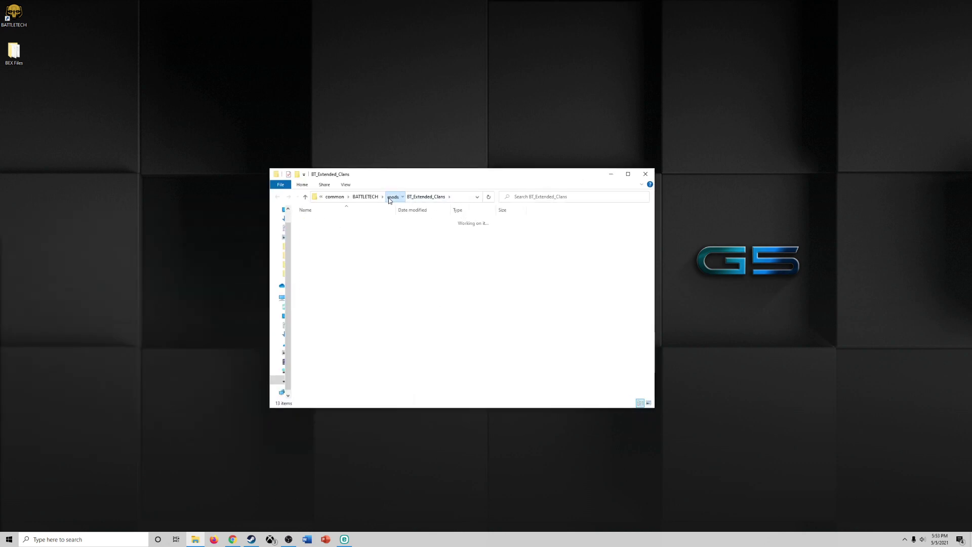
pyautogui.scroll(-8, 345, 329)
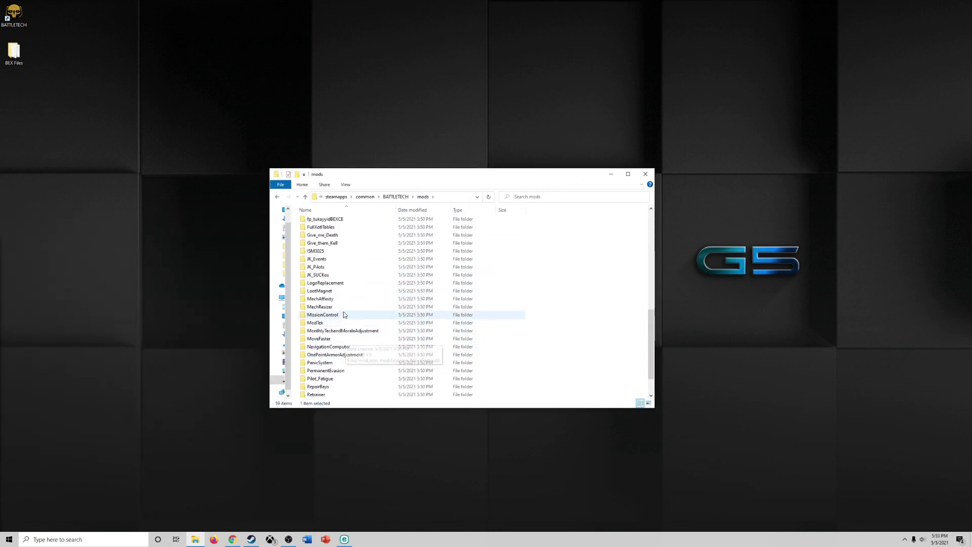
pyautogui.doubleClick(335, 323)
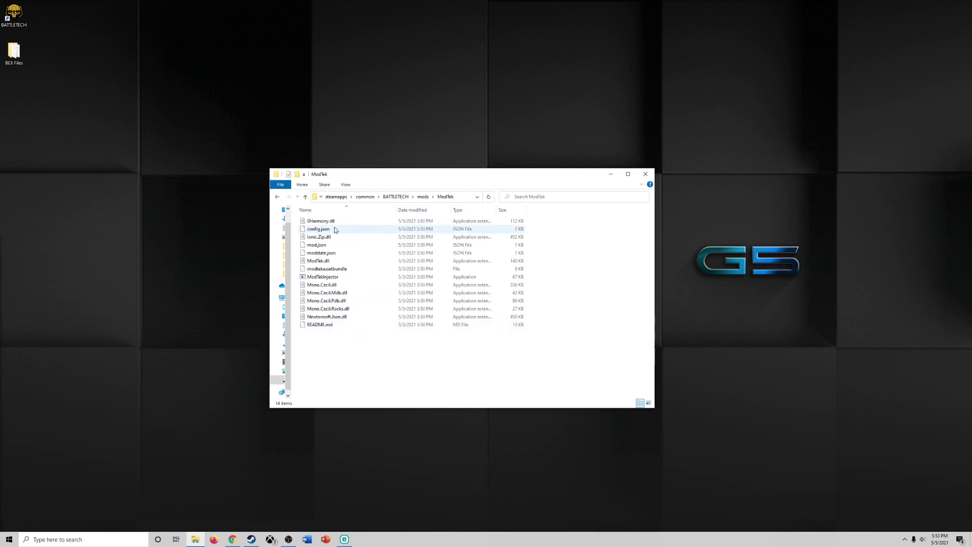
pyautogui.doubleClick(324, 276)
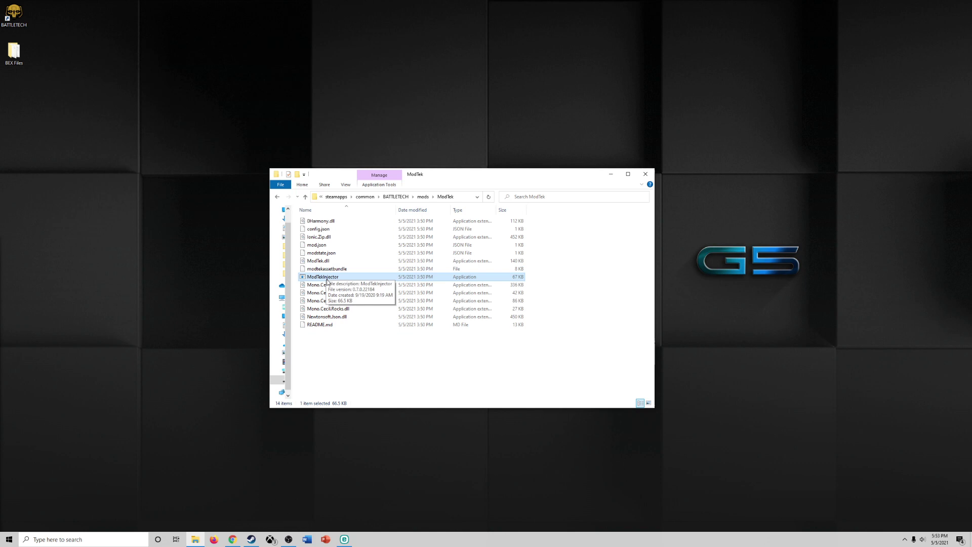
# Step: Relaunch BATTLETECH from the desktop and open the difficulty settings for a new career
pyautogui.doubleClick(14, 14)
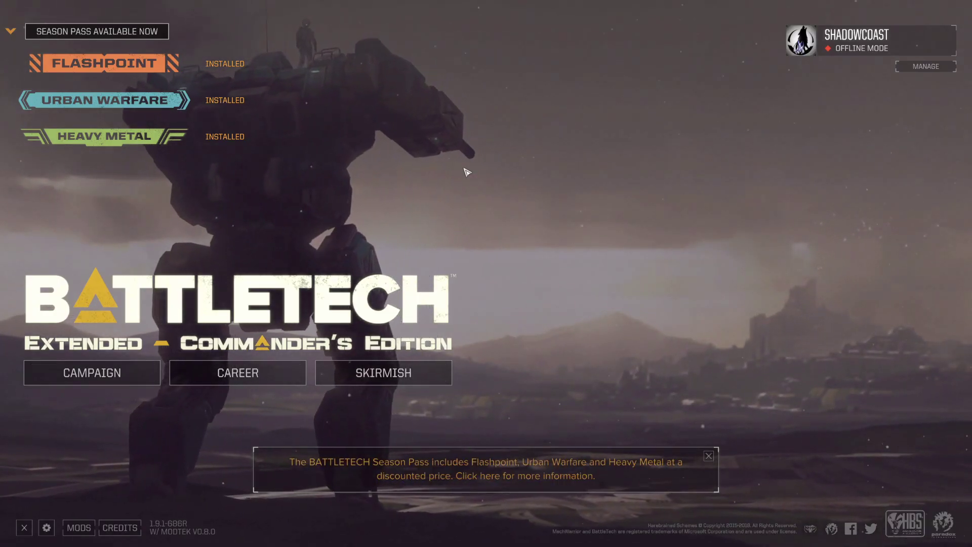
pyautogui.click(245, 372)
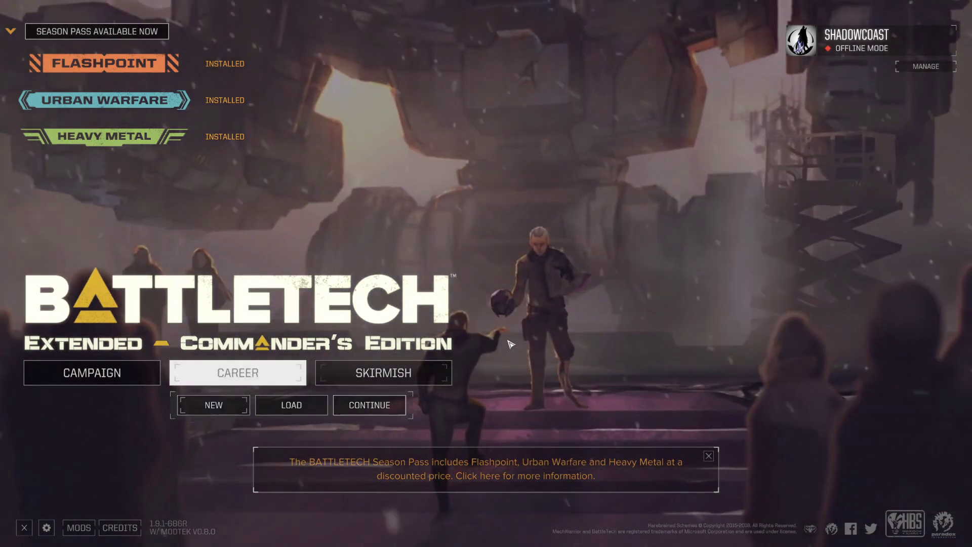
pyautogui.click(121, 374)
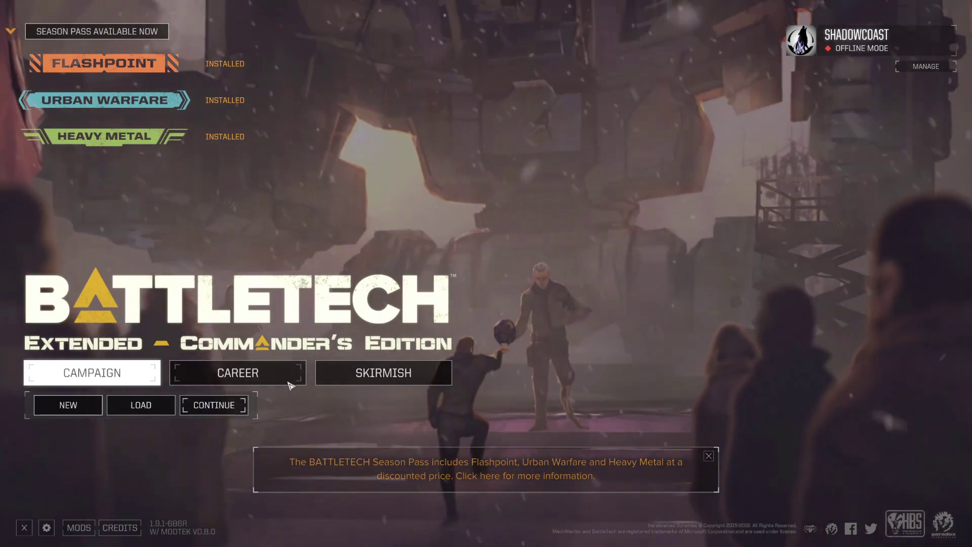
pyautogui.click(285, 380)
pyautogui.click(222, 407)
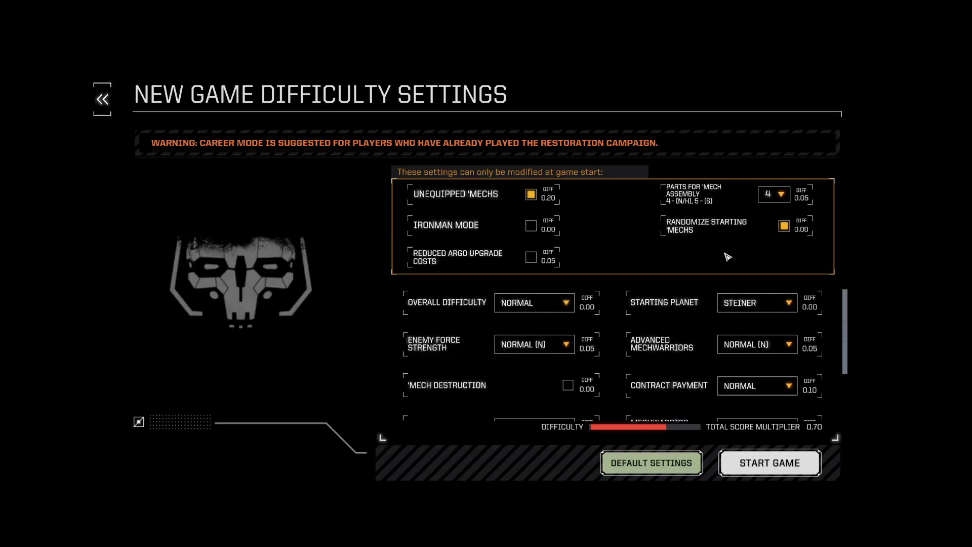
# Step: Review the new career's difficulty options and return to the main menu without starting a game
pyautogui.moveTo(846, 313); pyautogui.dragTo(835, 363)
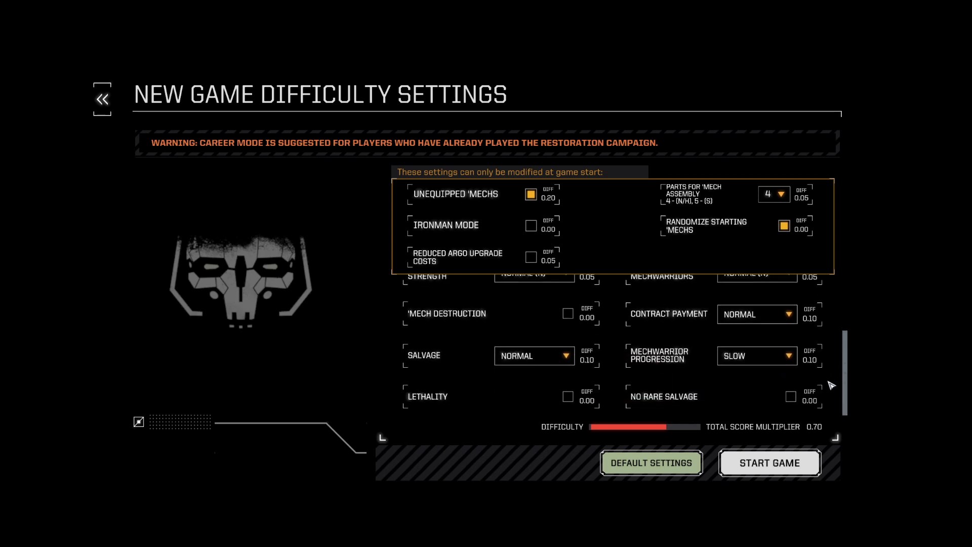
pyautogui.scroll(3, 828, 354)
pyautogui.scroll(-3, 827, 365)
pyautogui.click(115, 101)
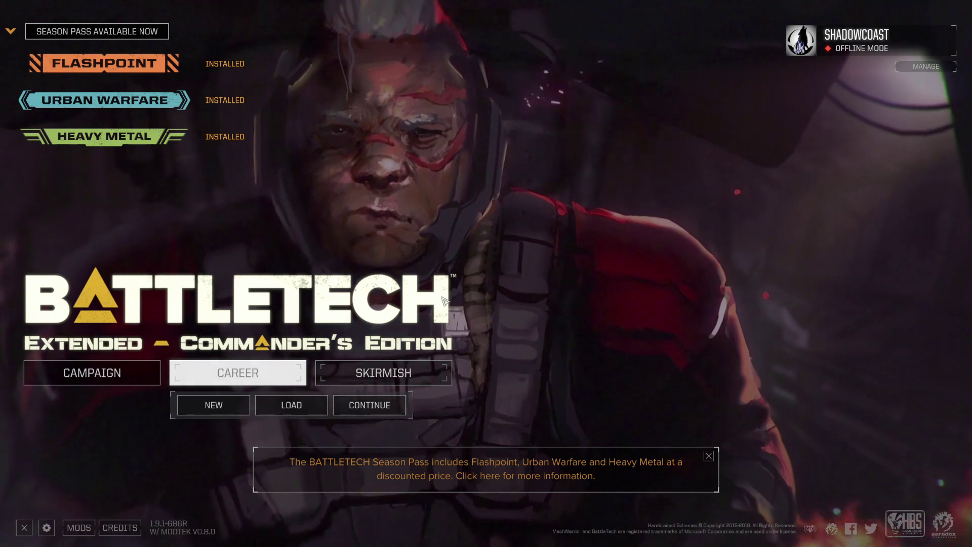